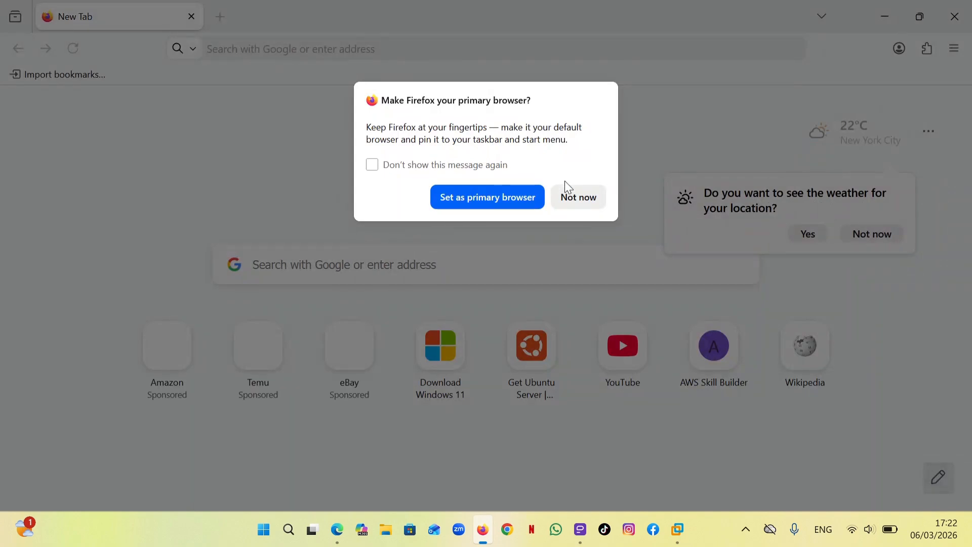
Search the web for "windows 11 iso download" and open Microsoft's "Windows 11 herunterladen" page, declining the translation offer
{"action": "left_click", "coordinate": [575, 199]}
{"action": "left_click", "coordinate": [487, 264]}
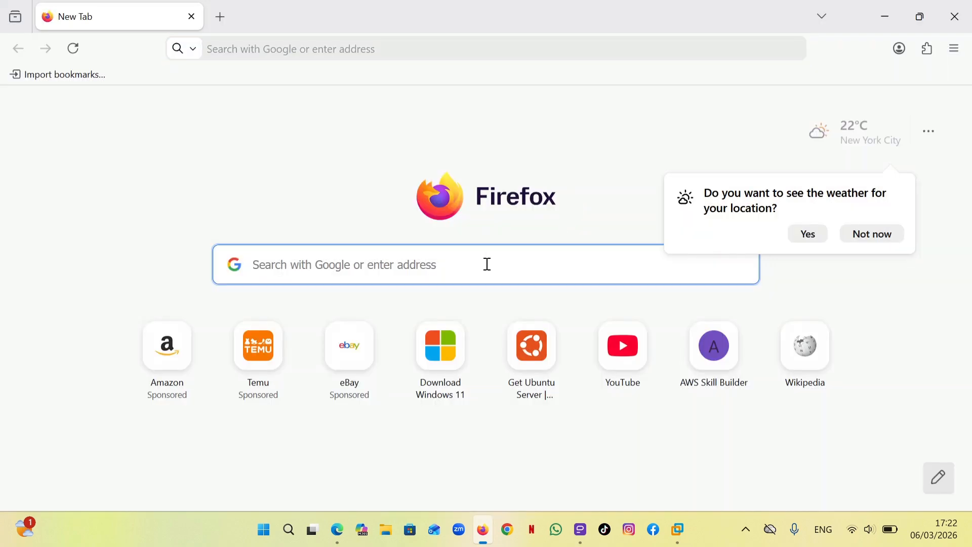
{"action": "type", "text": "w"}
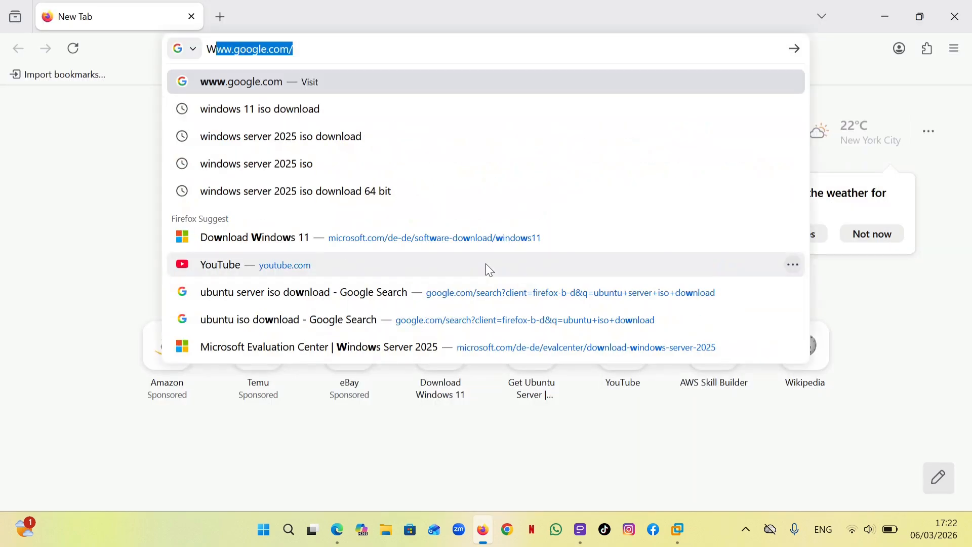
{"action": "type", "text": "indo"}
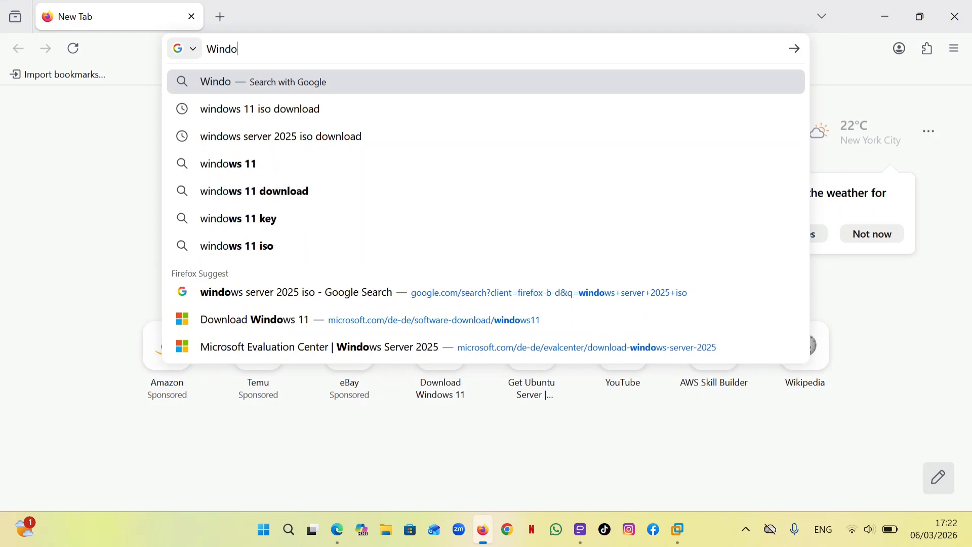
{"action": "type", "text": "ws 11"}
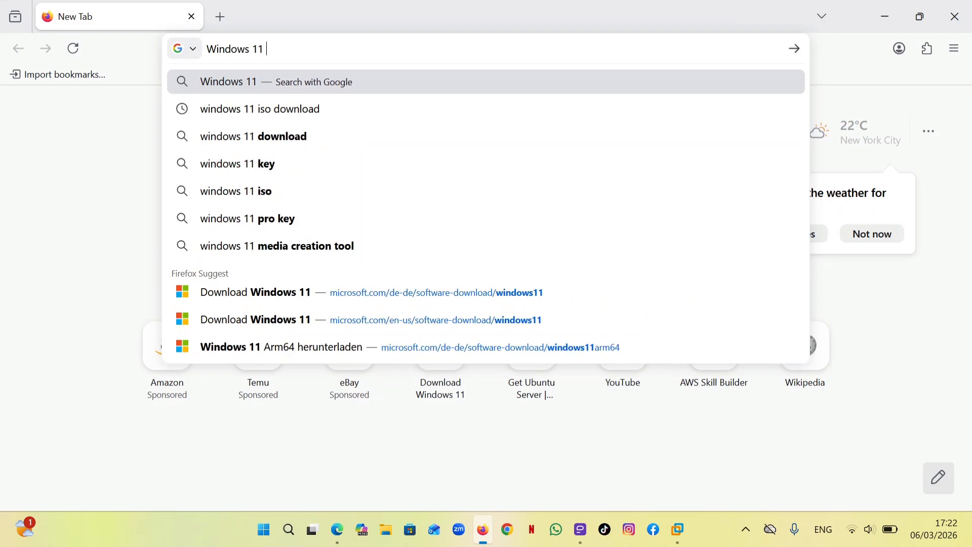
{"action": "type", "text": " iso"}
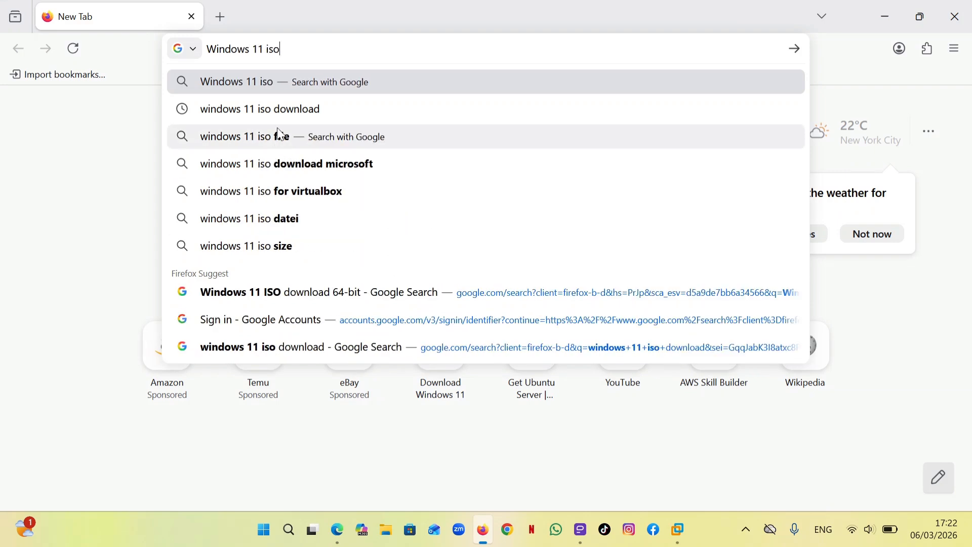
{"action": "left_click", "coordinate": [322, 111]}
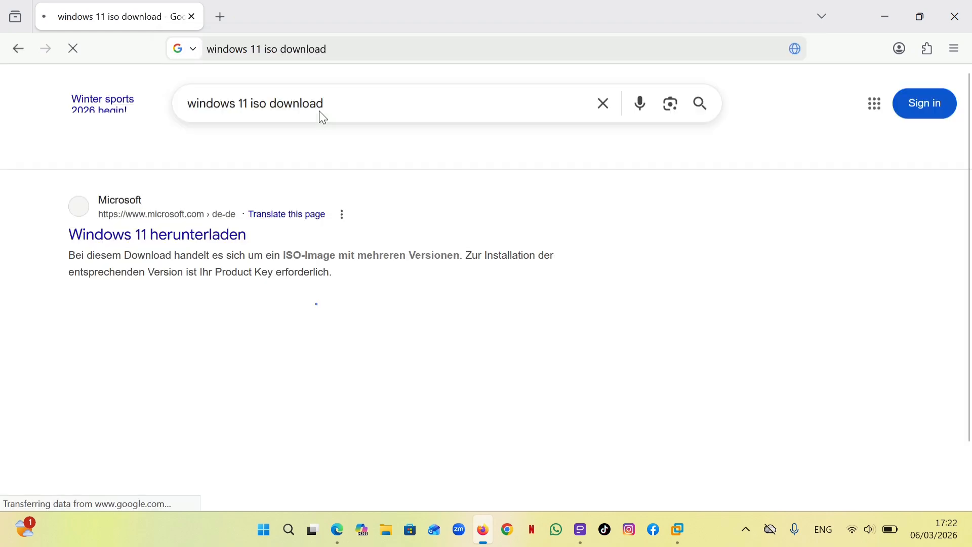
{"action": "left_click", "coordinate": [141, 241]}
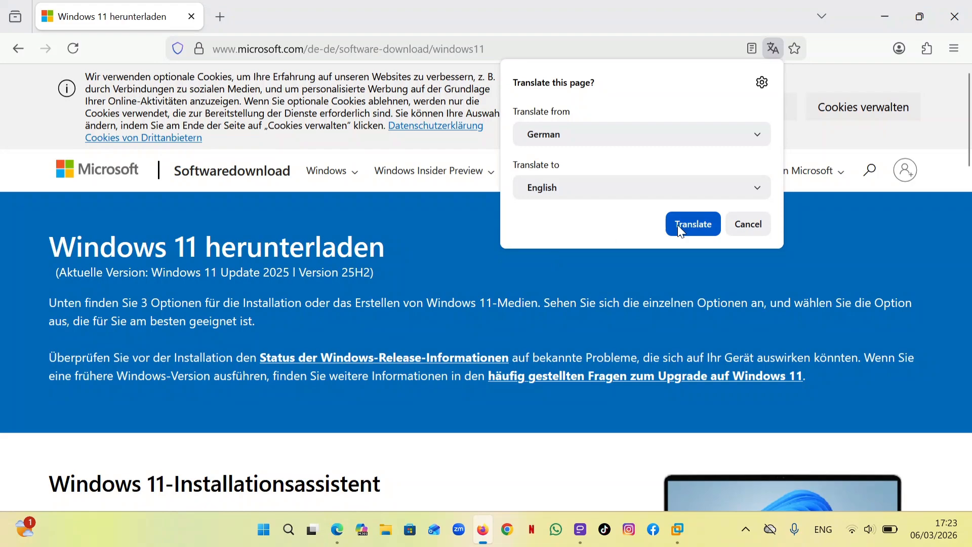
{"action": "left_click", "coordinate": [741, 224]}
Choose "Windows 11 (Multi-Edition-ISO für x64-Geräte)" as the disk image and request its download
{"action": "scroll", "coordinate": [643, 275], "scroll_direction": "down", "scroll_amount": 1}
{"action": "scroll", "coordinate": [642, 276], "scroll_direction": "down", "scroll_amount": 20}
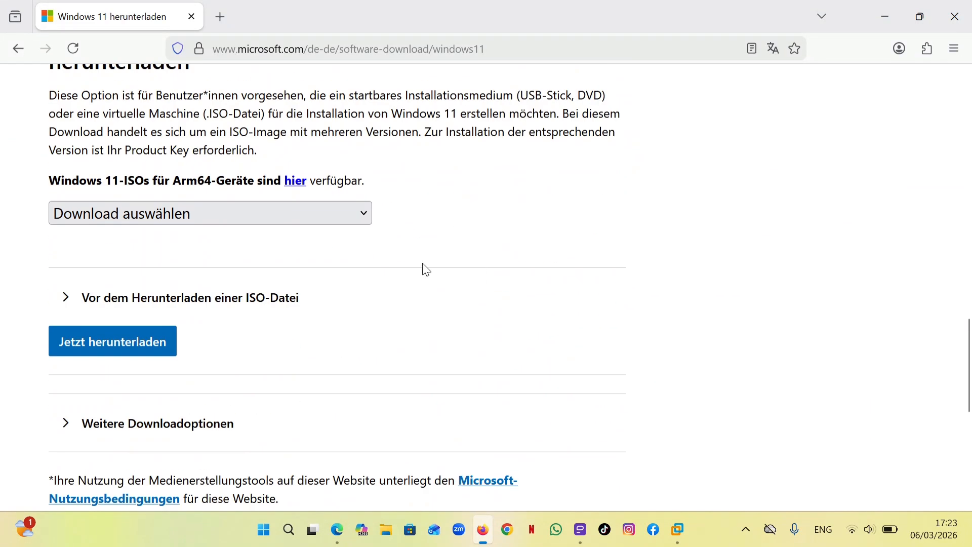
{"action": "left_click", "coordinate": [360, 212]}
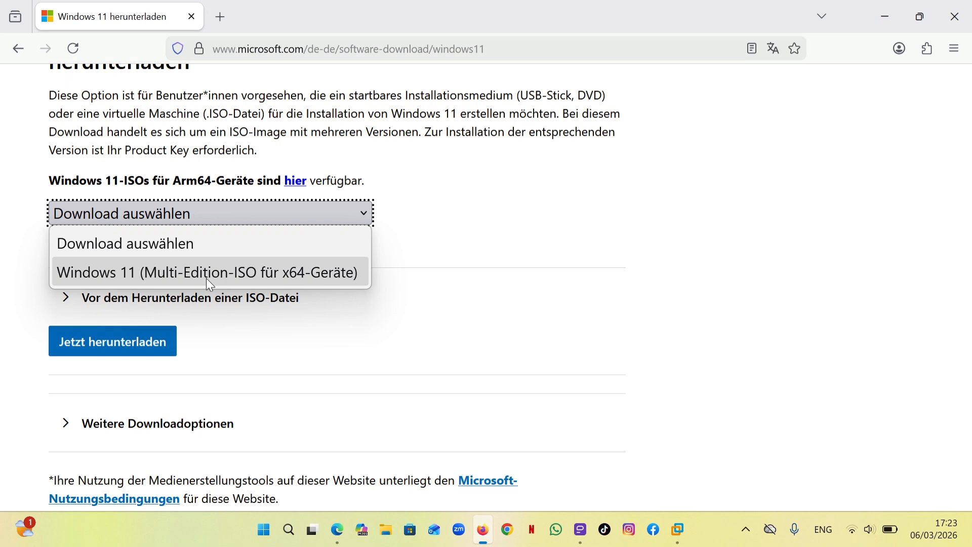
{"action": "left_click", "coordinate": [261, 275]}
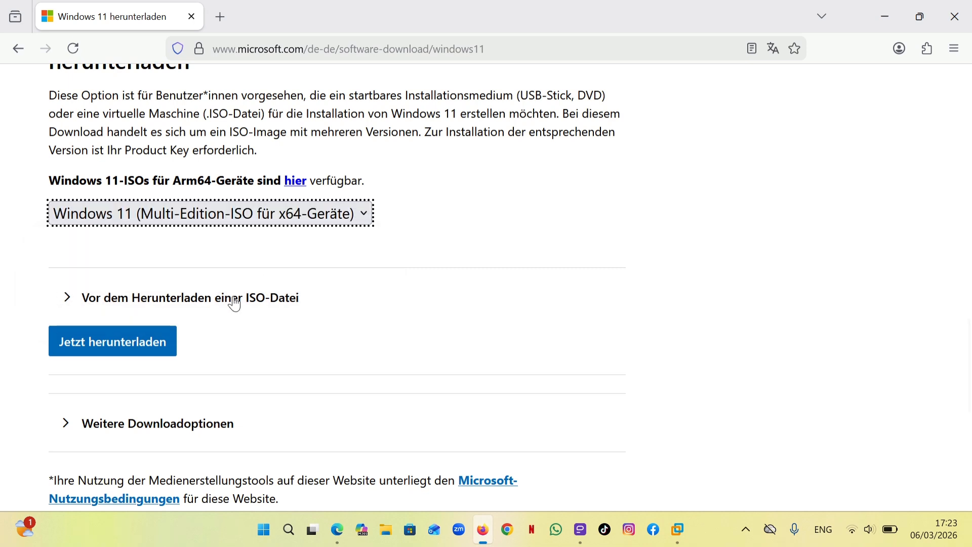
{"action": "left_click", "coordinate": [160, 348]}
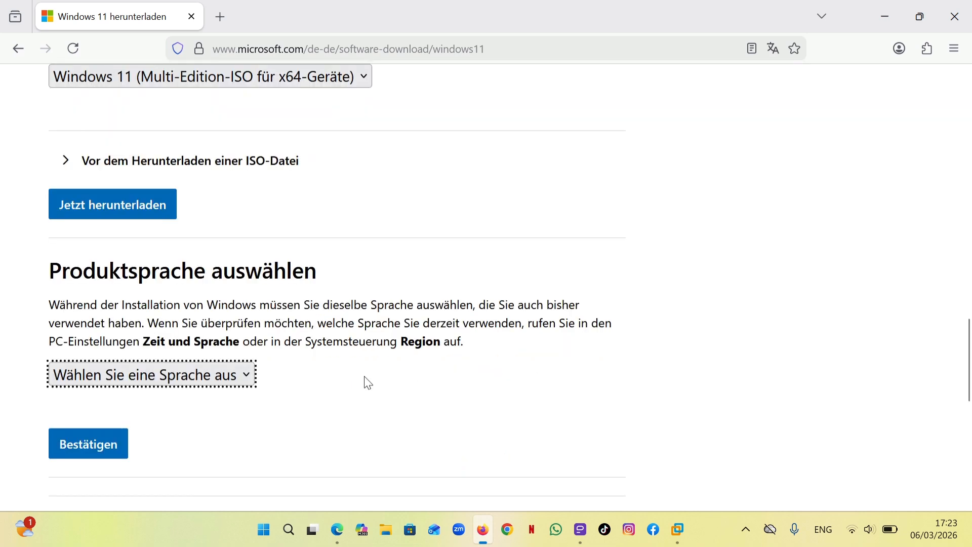
Confirm "Englisch (international)" as the product language and start the 64-bit ISO download
{"action": "left_click", "coordinate": [253, 382]}
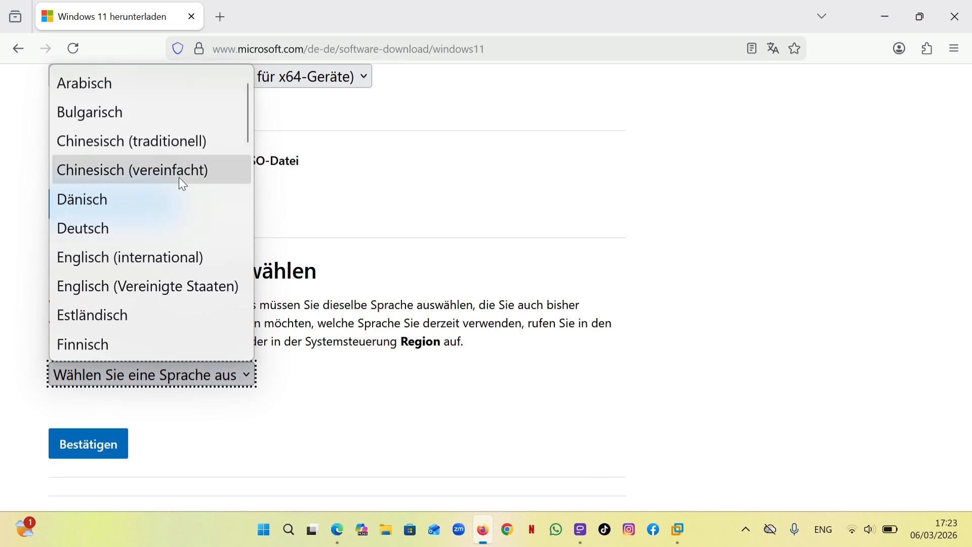
{"action": "left_click", "coordinate": [224, 254]}
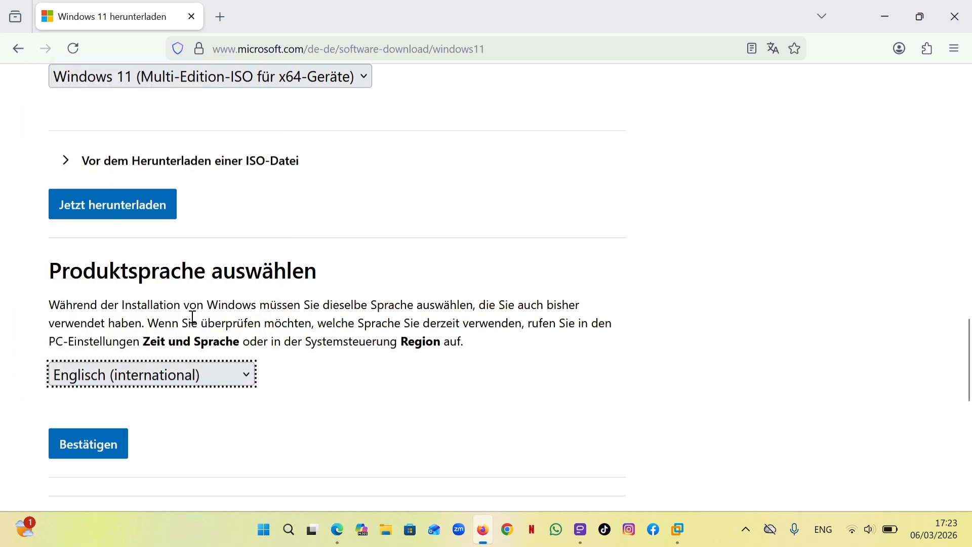
{"action": "left_click", "coordinate": [111, 446]}
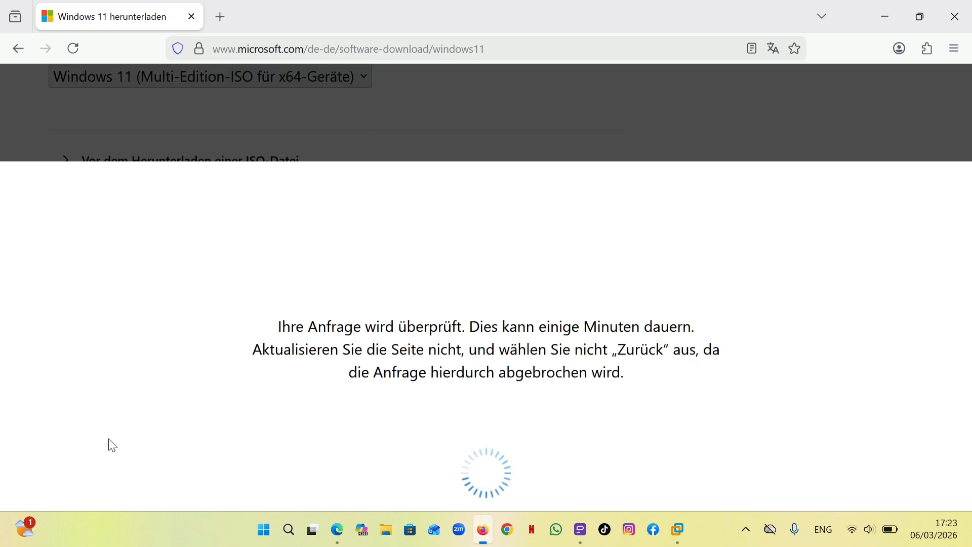
{"action": "scroll", "coordinate": [109, 441], "scroll_direction": "down", "scroll_amount": 3}
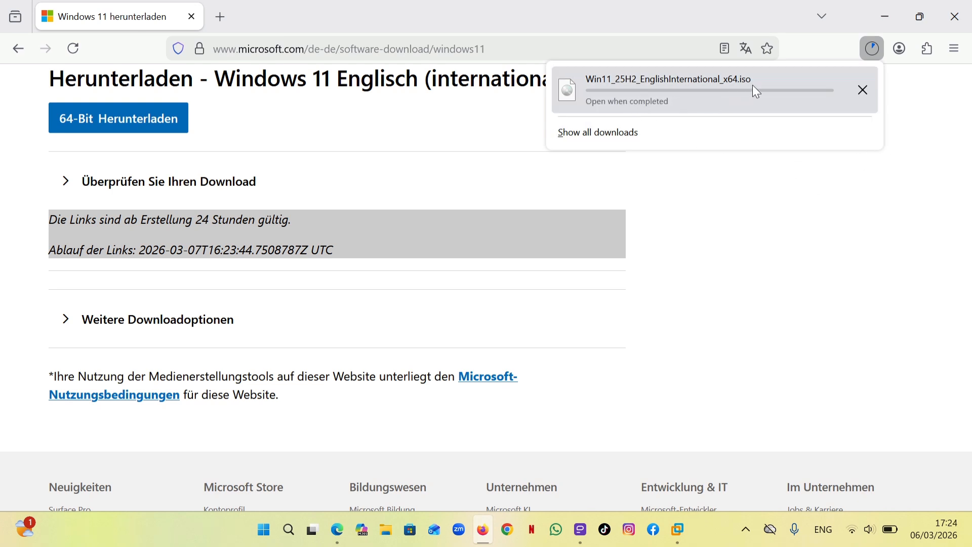
{"action": "left_click", "coordinate": [792, 211]}
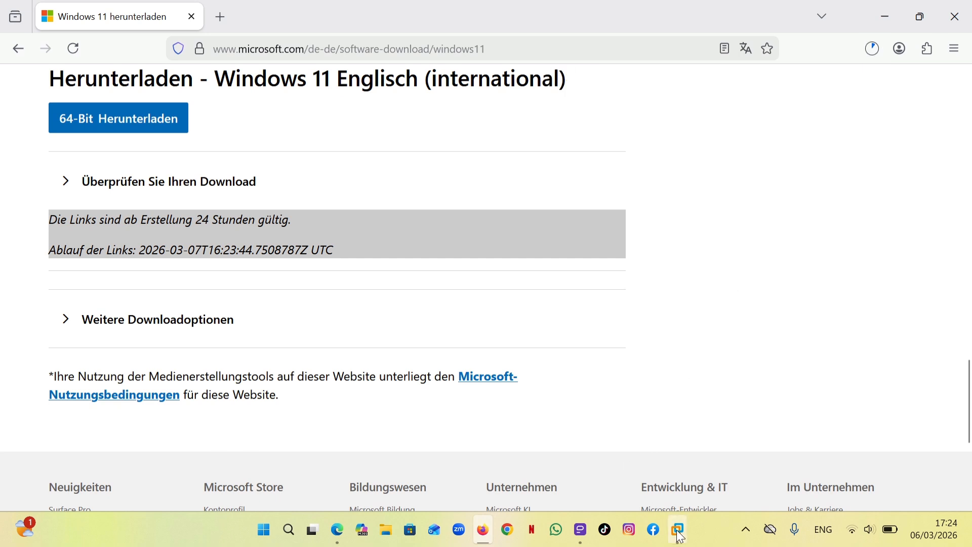
Switch to VMware Workstation and begin a Typical virtual machine with the operating system installed later and Windows 11 x64 as guest
{"action": "mouse_move", "coordinate": [677, 530]}
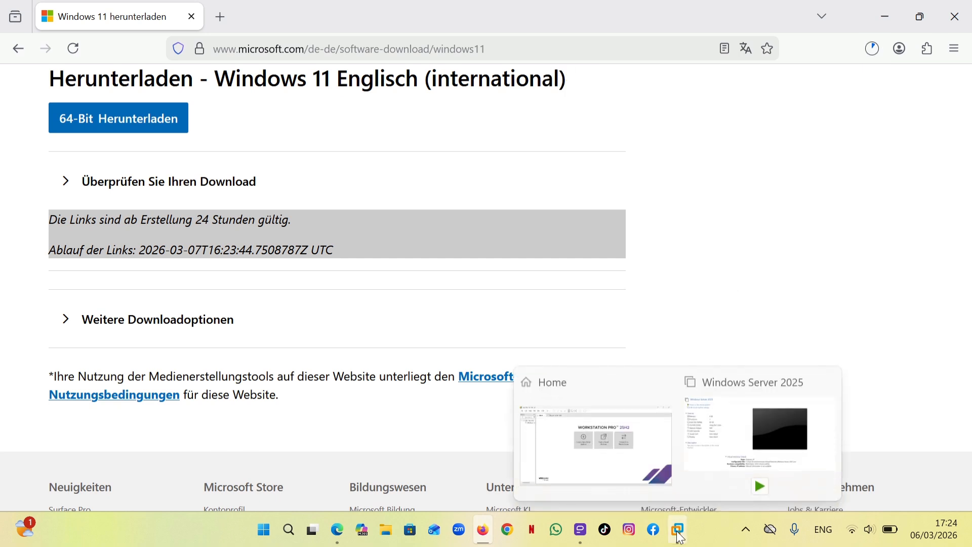
{"action": "left_click", "coordinate": [678, 533]}
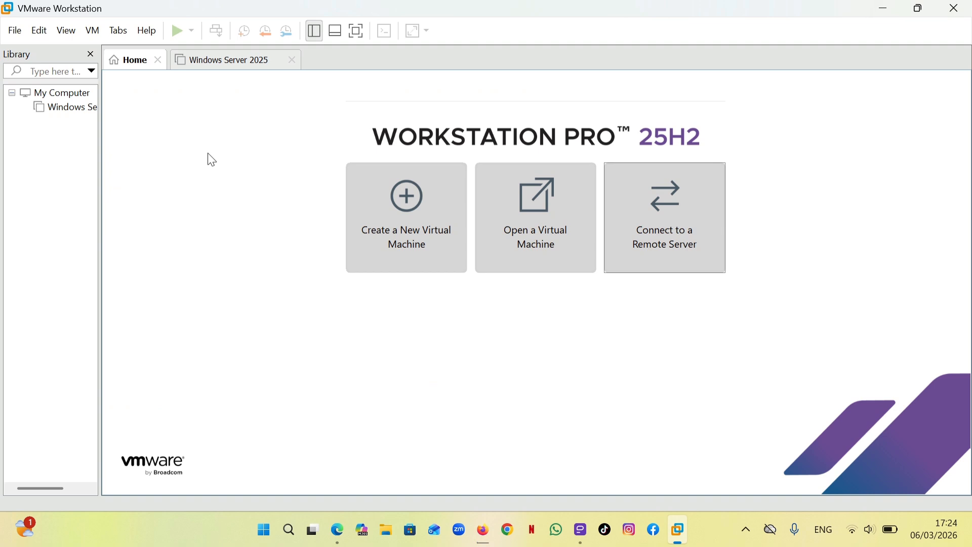
{"action": "left_click", "coordinate": [433, 247]}
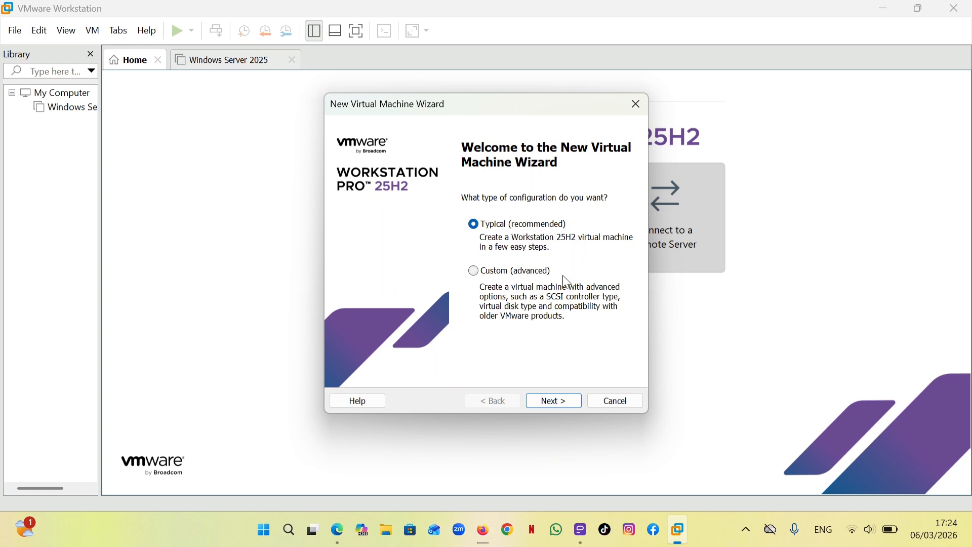
{"action": "left_click", "coordinate": [557, 403]}
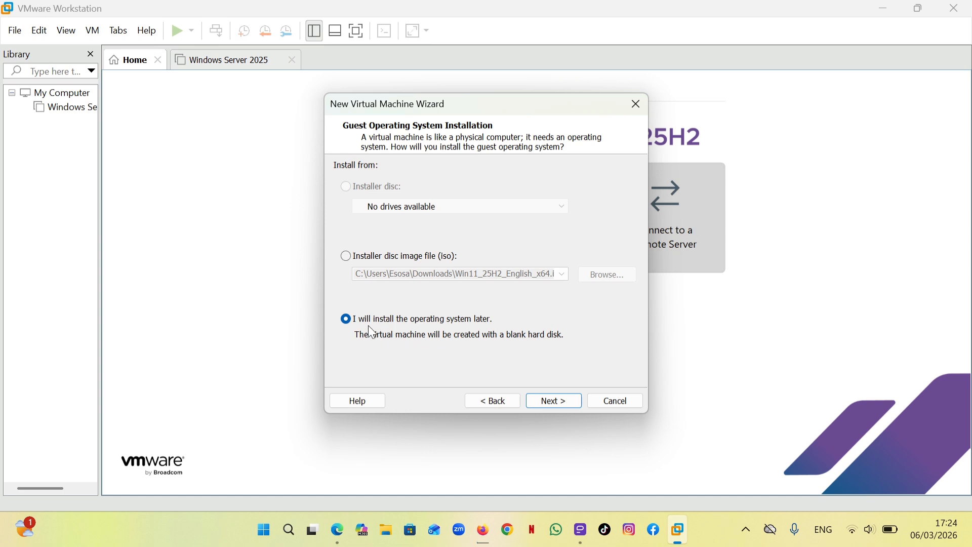
{"action": "left_click", "coordinate": [551, 402]}
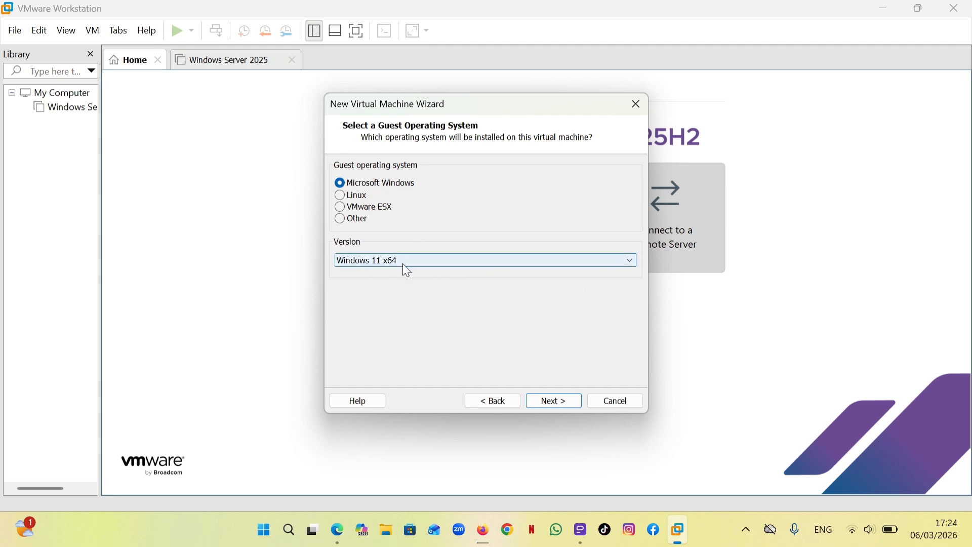
{"action": "left_click", "coordinate": [567, 400]}
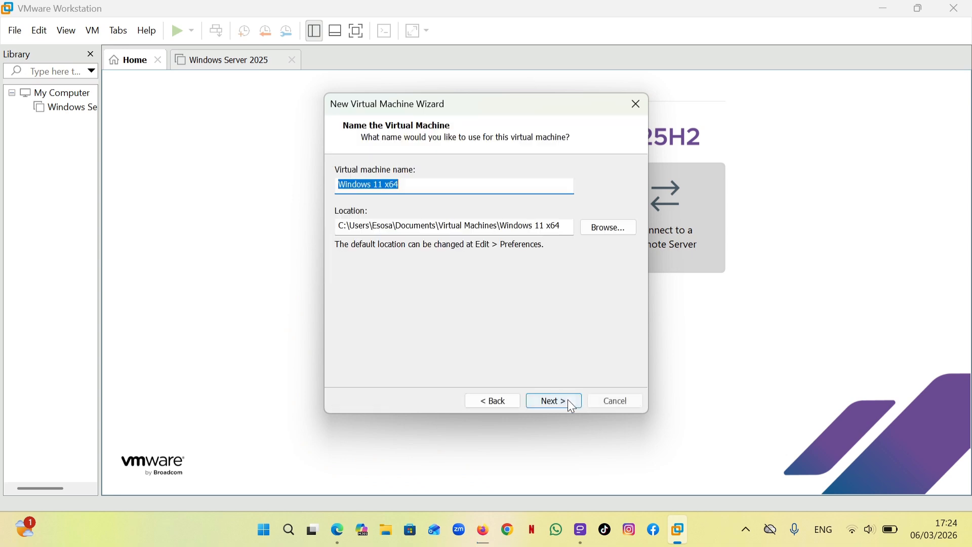
Name the virtual machine "Windows 11" and generate an encryption password covering only the files needed for the virtual TPM
{"action": "left_click", "coordinate": [473, 185]}
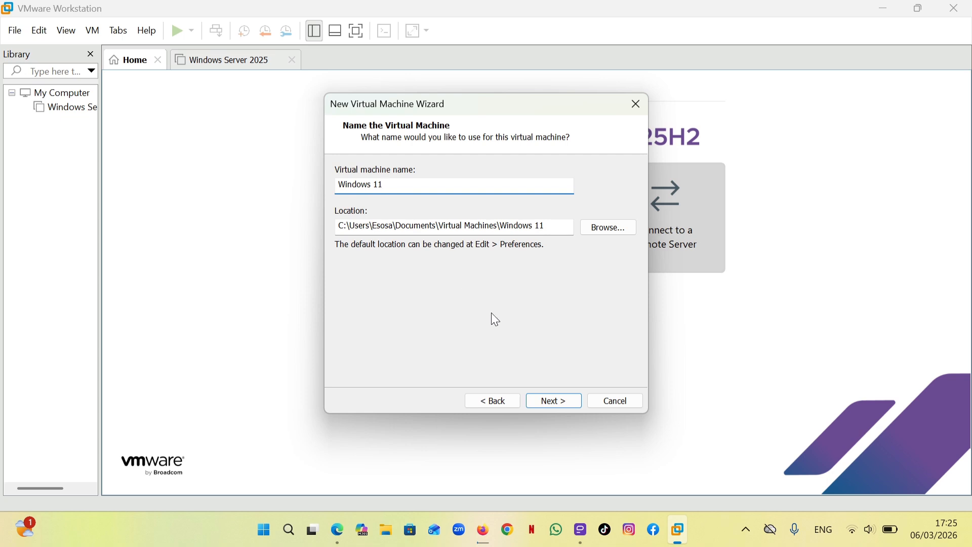
{"action": "left_click", "coordinate": [551, 400]}
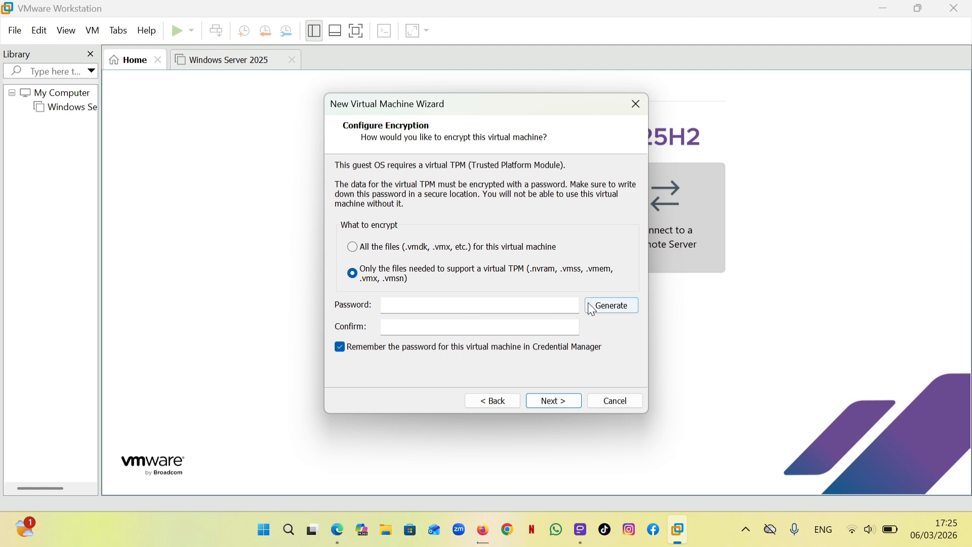
{"action": "left_click", "coordinate": [605, 306]}
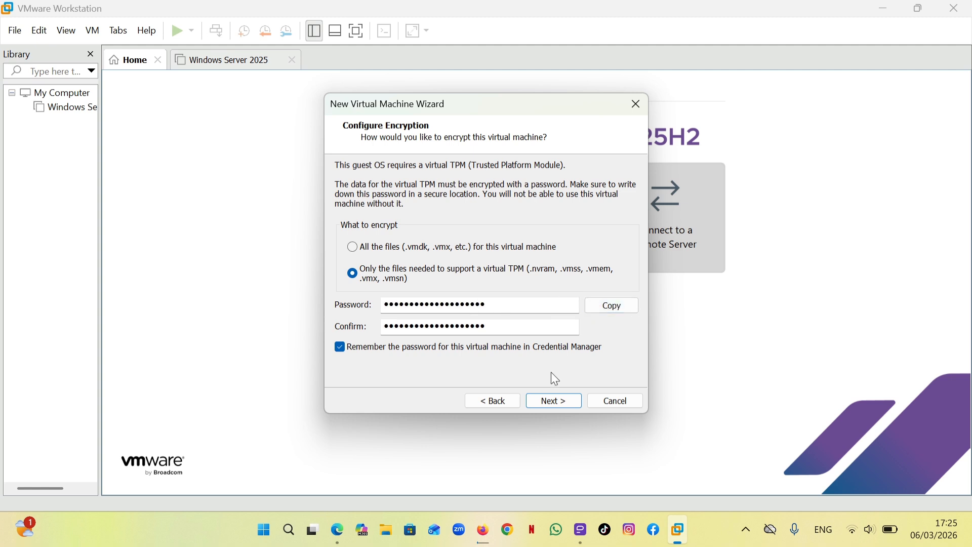
{"action": "left_click", "coordinate": [549, 402]}
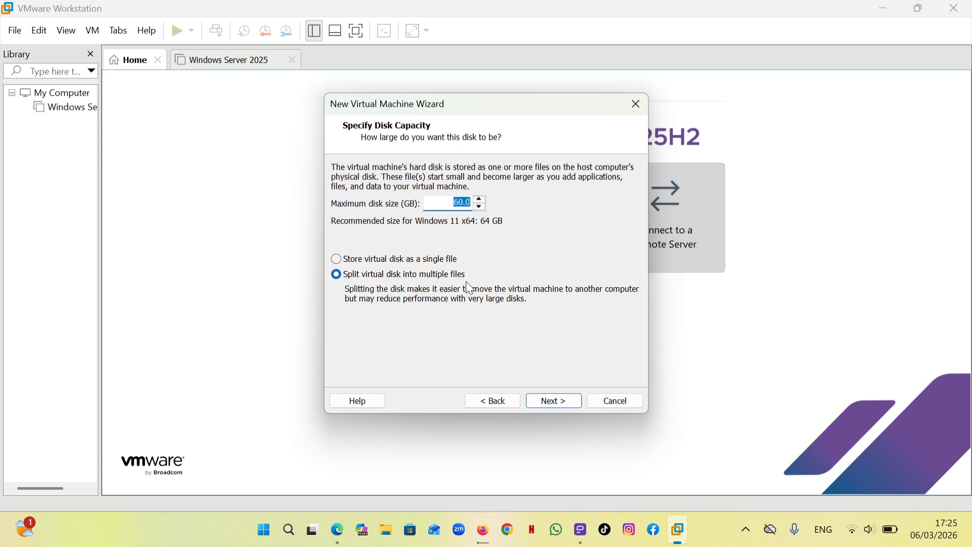
Accept a 60 GB disk split into multiple files, review the hardware settings, and finish creating the virtual machine
{"action": "left_click", "coordinate": [555, 399]}
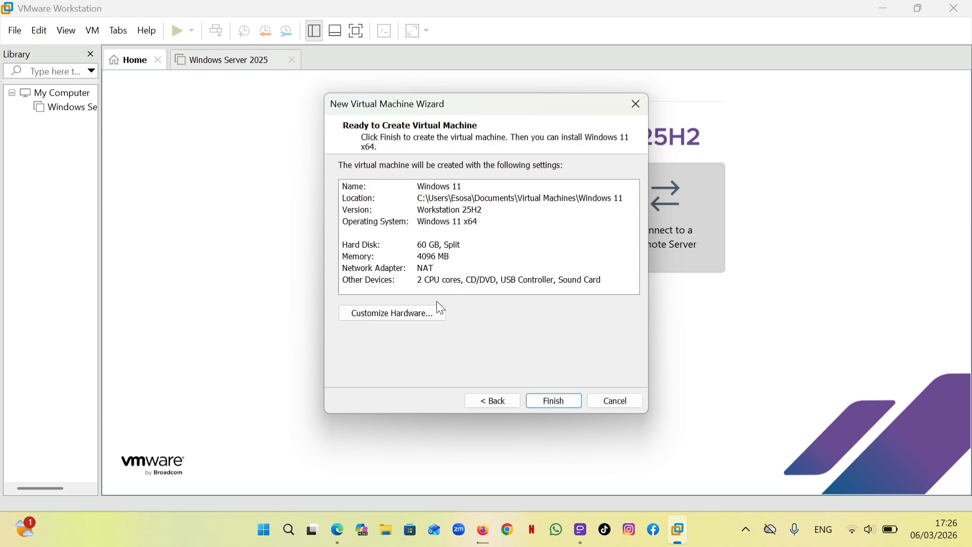
{"action": "left_click", "coordinate": [428, 314]}
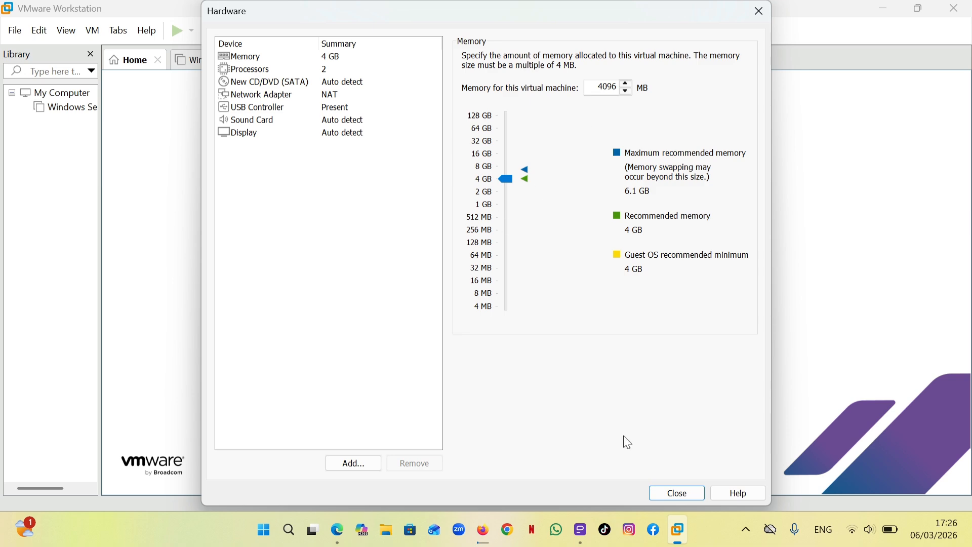
{"action": "left_click", "coordinate": [655, 493]}
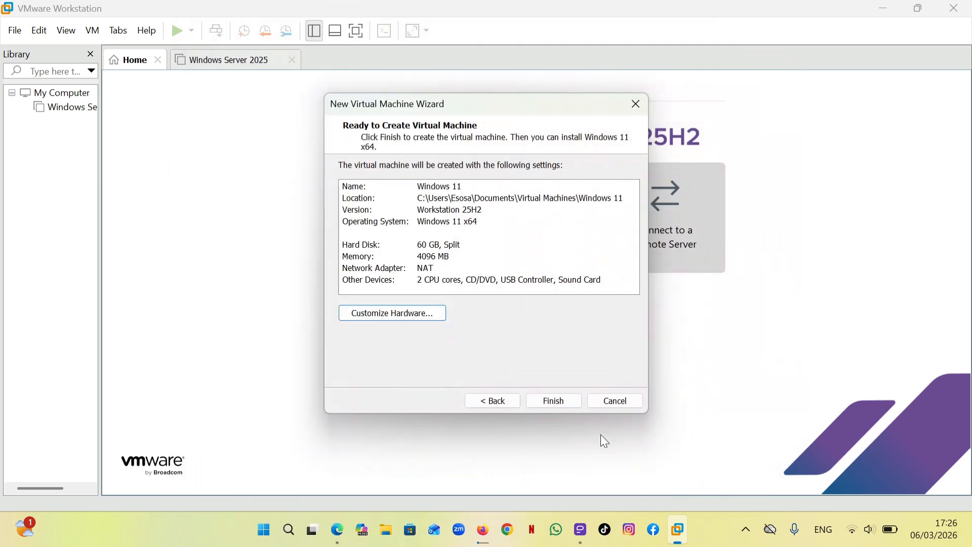
{"action": "left_click", "coordinate": [557, 403]}
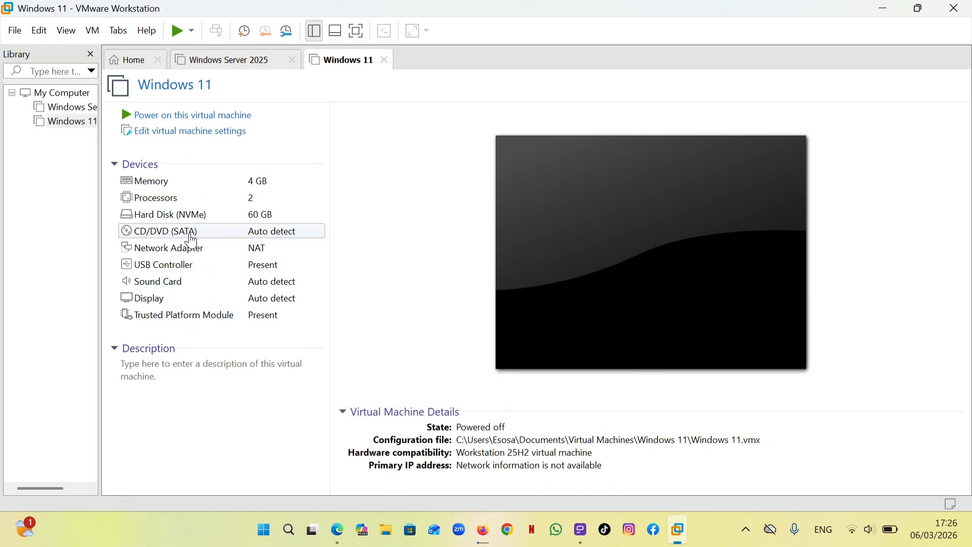
Attach the ISO image Win11_25H2_English_x64 from Downloads to the virtual machine's CD/DVD (SATA) drive
{"action": "left_click", "coordinate": [236, 234]}
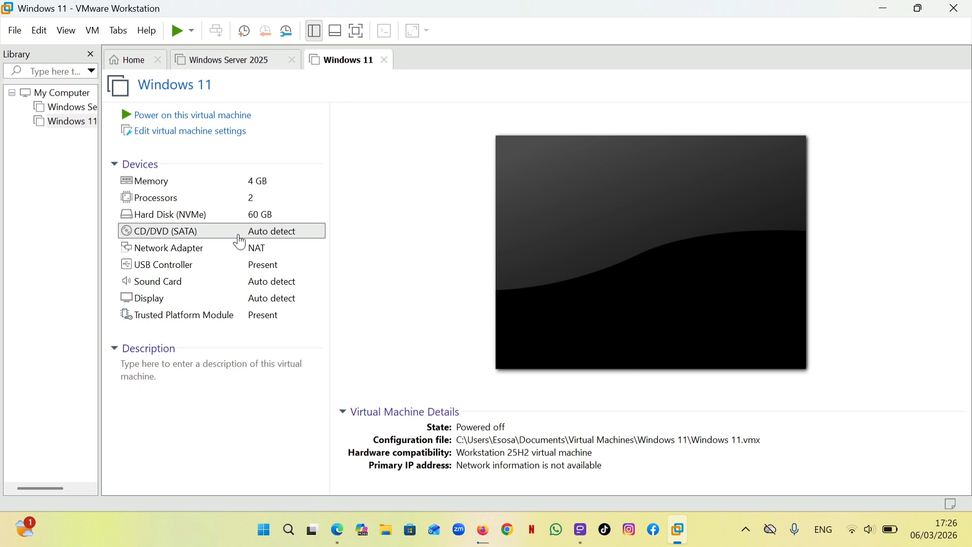
{"action": "double_click", "coordinate": [291, 234]}
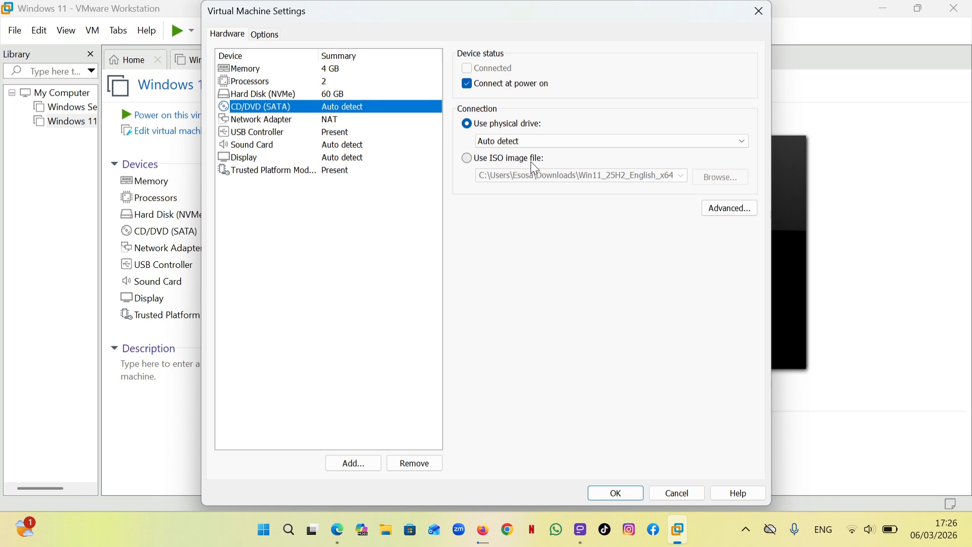
{"action": "left_click", "coordinate": [466, 158]}
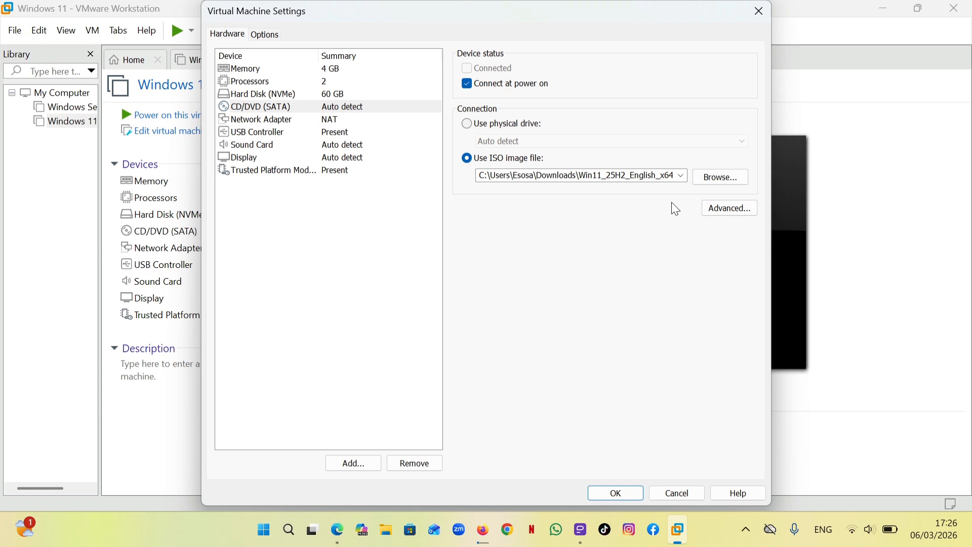
{"action": "left_click", "coordinate": [719, 181]}
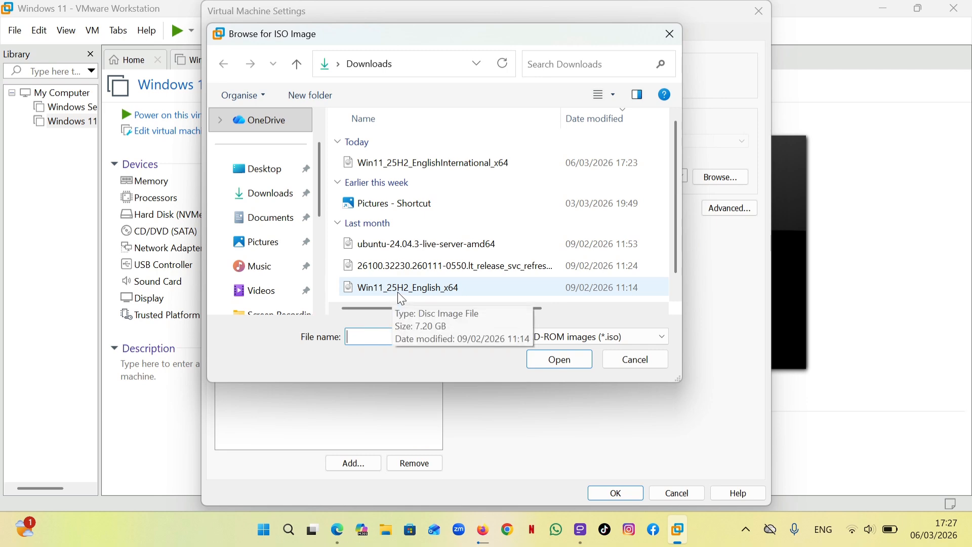
{"action": "left_click", "coordinate": [448, 293]}
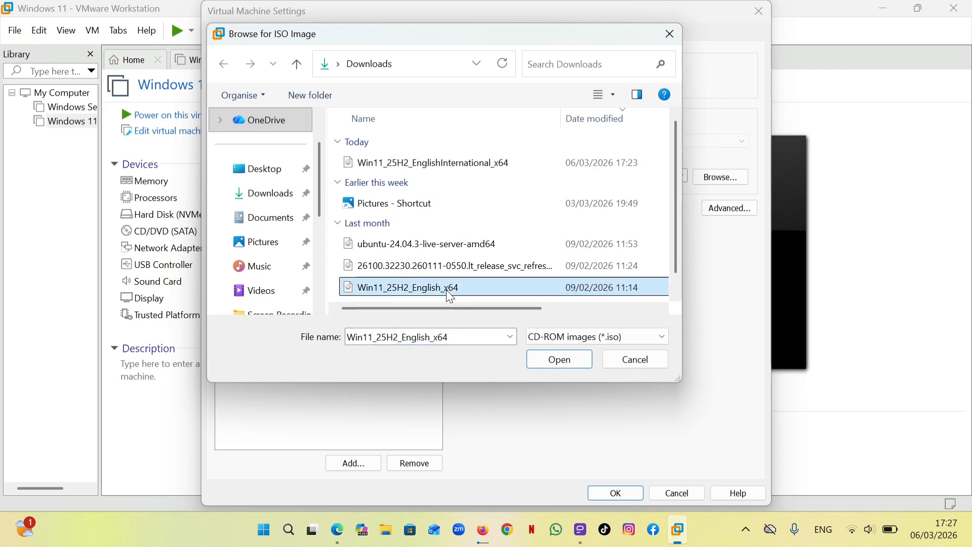
{"action": "left_click", "coordinate": [548, 359]}
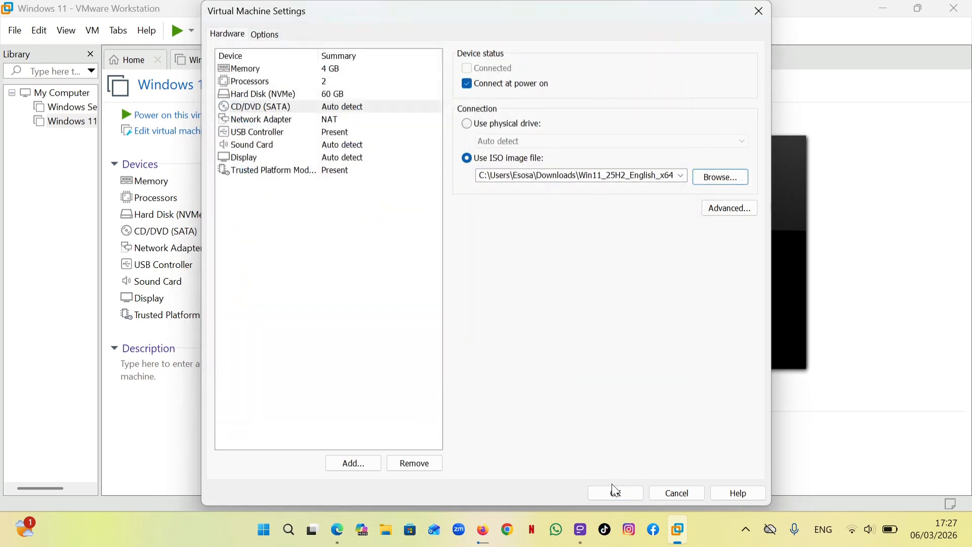
{"action": "left_click", "coordinate": [615, 492]}
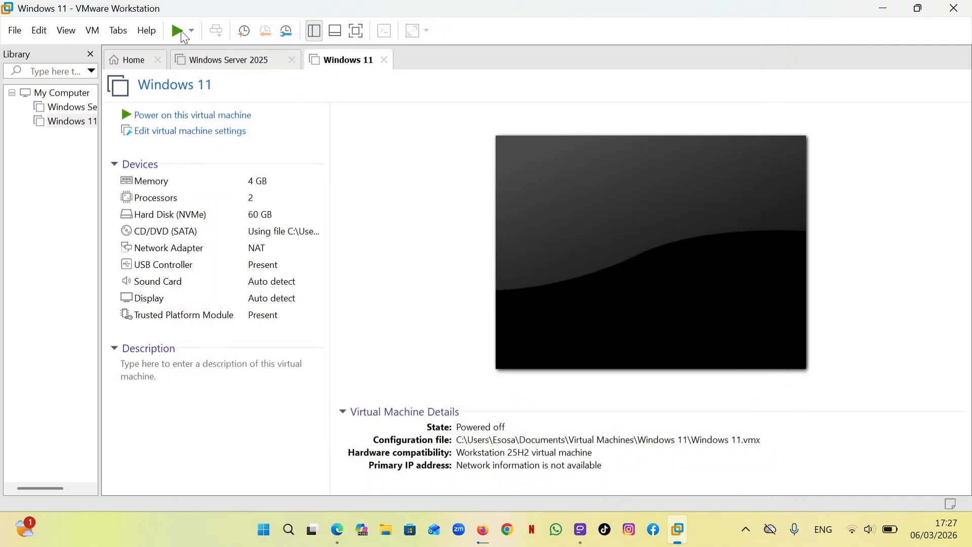
Power on the Windows 11 virtual machine and boot it from the attached installation ISO
{"action": "left_click", "coordinate": [208, 120]}
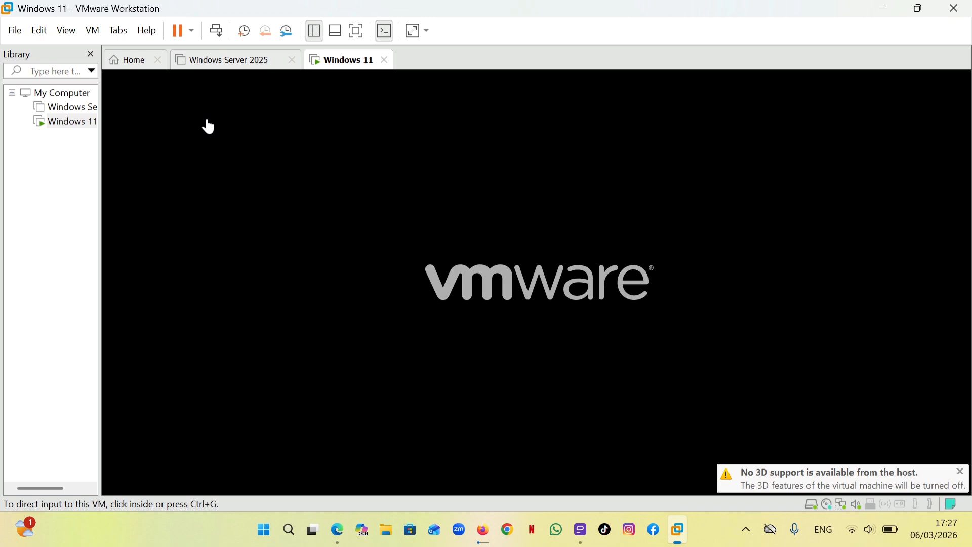
{"action": "left_click", "coordinate": [208, 127]}
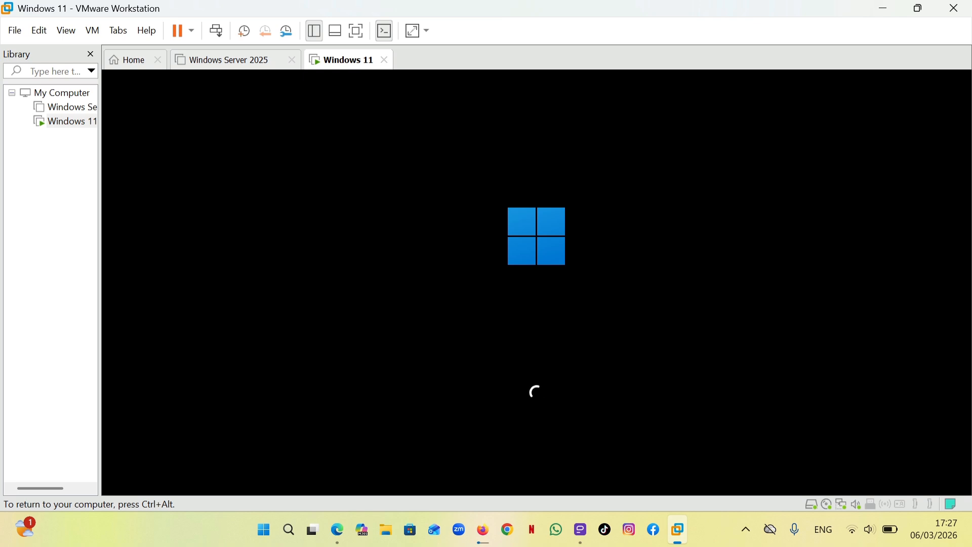
{"action": "key", "text": "ctrl+alt"}
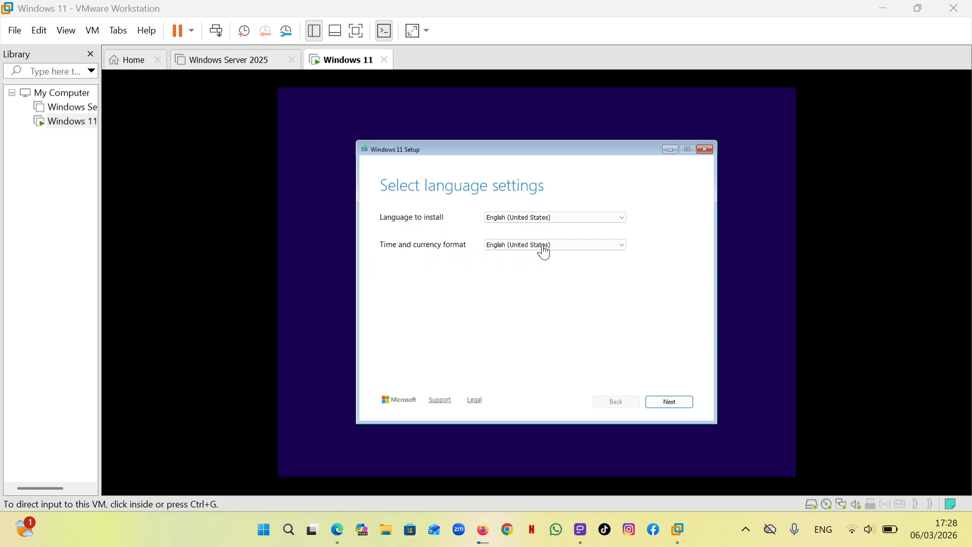
Accept English (United States) for language and time format and US as the keyboard in Windows 11 Setup
{"action": "left_click", "coordinate": [662, 403]}
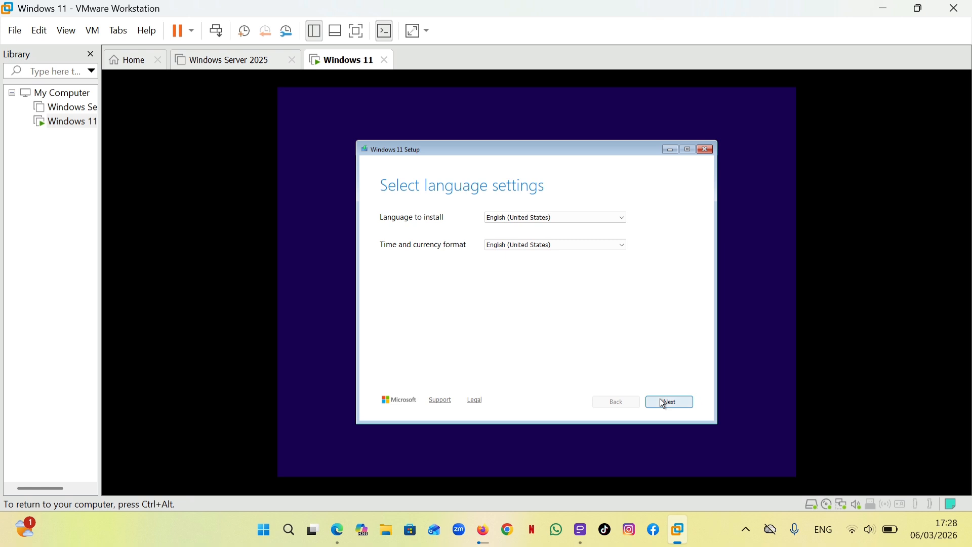
{"action": "left_click", "coordinate": [662, 402]}
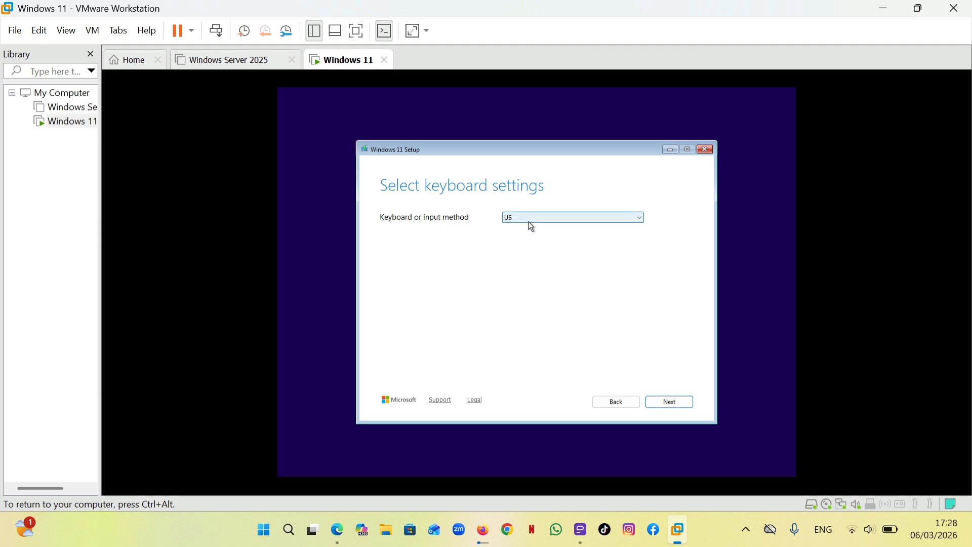
{"action": "left_click", "coordinate": [671, 403]}
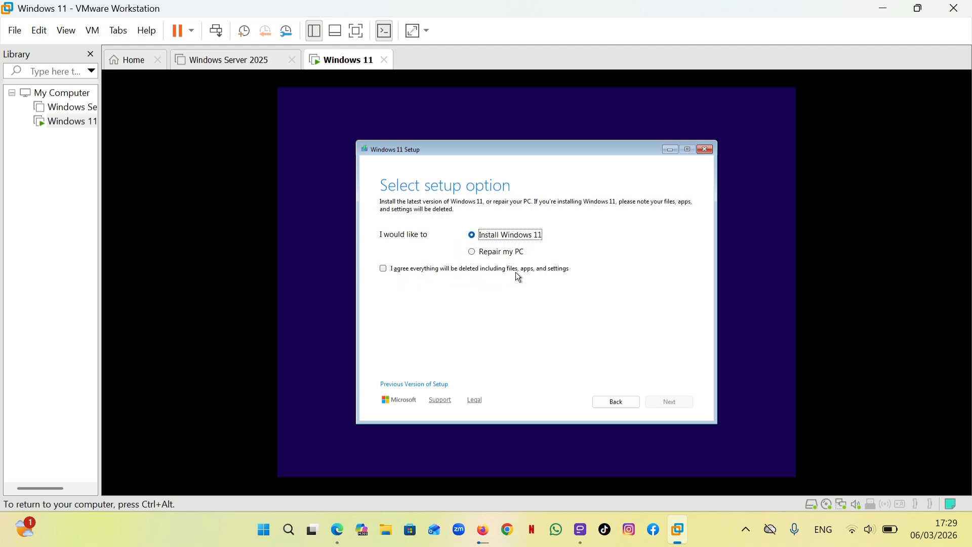
Choose to install Windows 11, agree that everything will be deleted, and continue without a product key
{"action": "left_click", "coordinate": [383, 269]}
{"action": "left_click", "coordinate": [680, 399]}
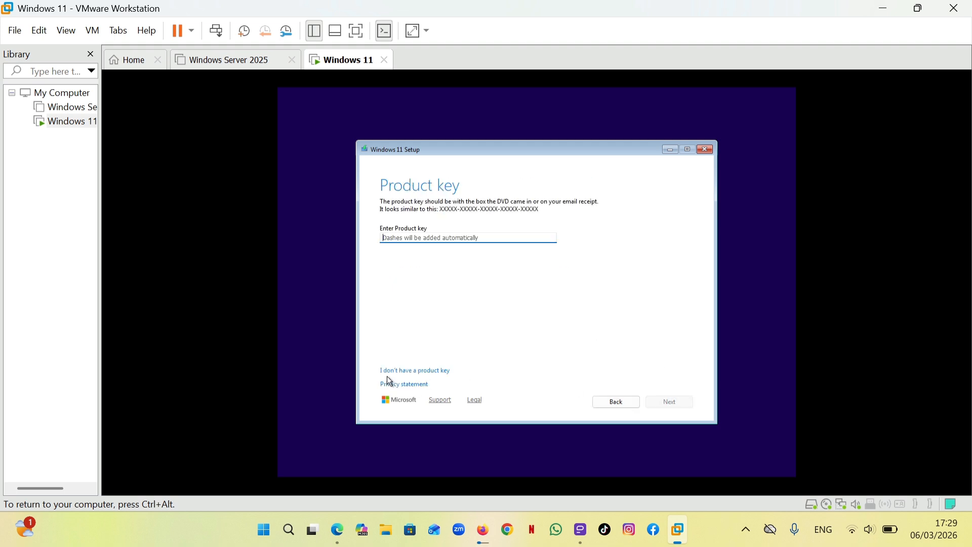
{"action": "left_click", "coordinate": [441, 370]}
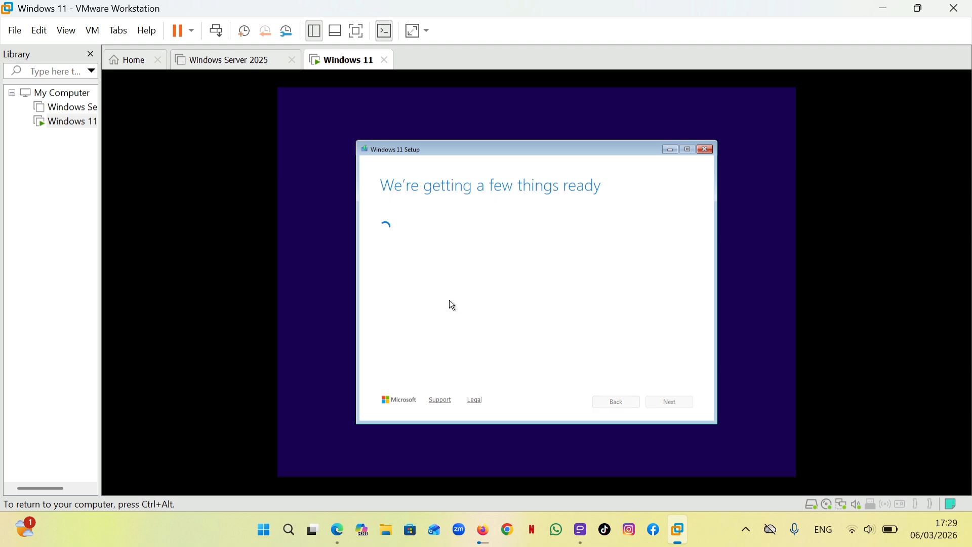
{"action": "key", "text": "ctrl+alt"}
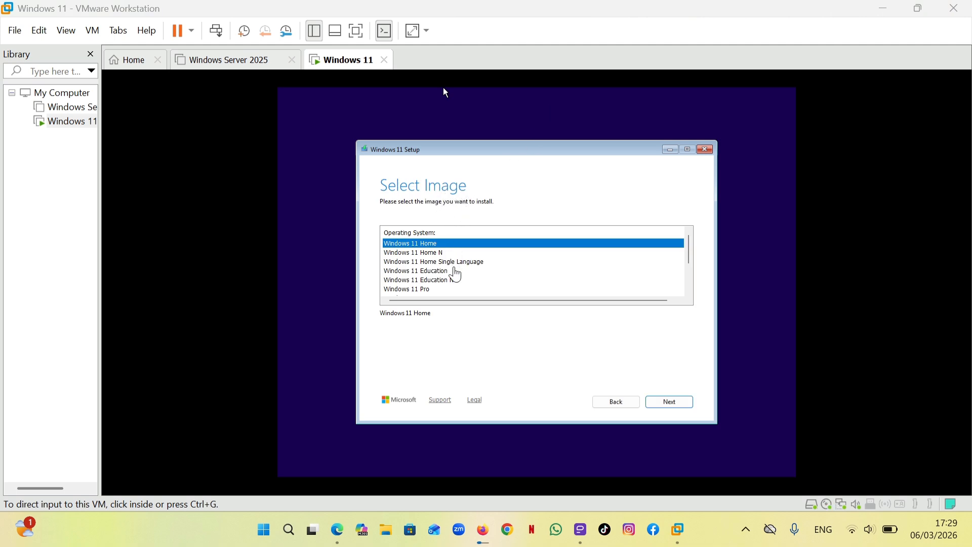
Select Windows 11 Pro as the operating system image to install
{"action": "left_click", "coordinate": [445, 92]}
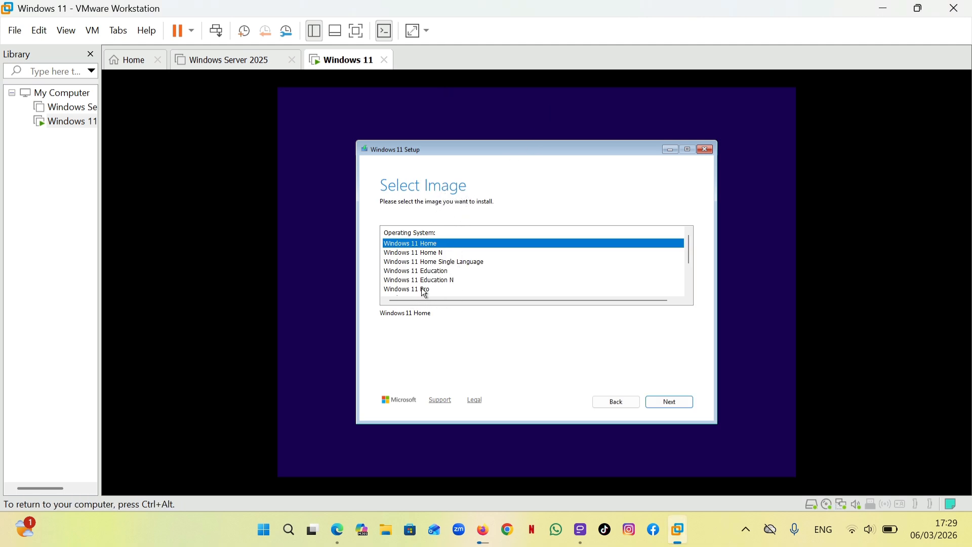
{"action": "left_click", "coordinate": [427, 289]}
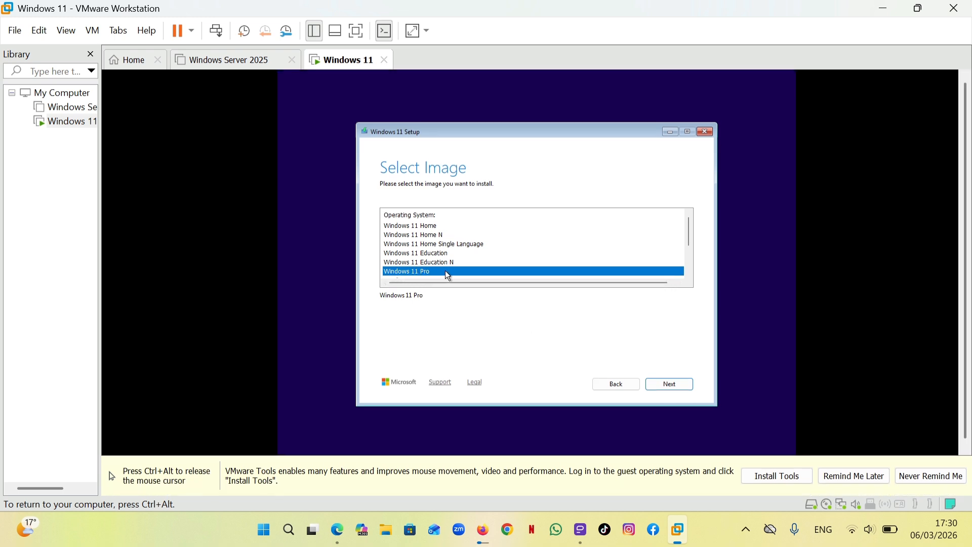
{"action": "left_click", "coordinate": [684, 385]}
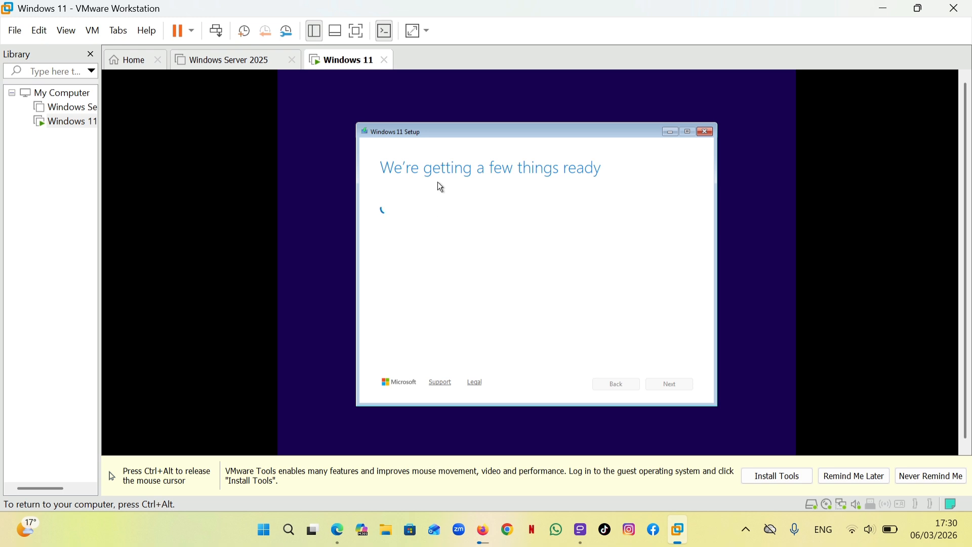
{"action": "key", "text": "ctrl+alt"}
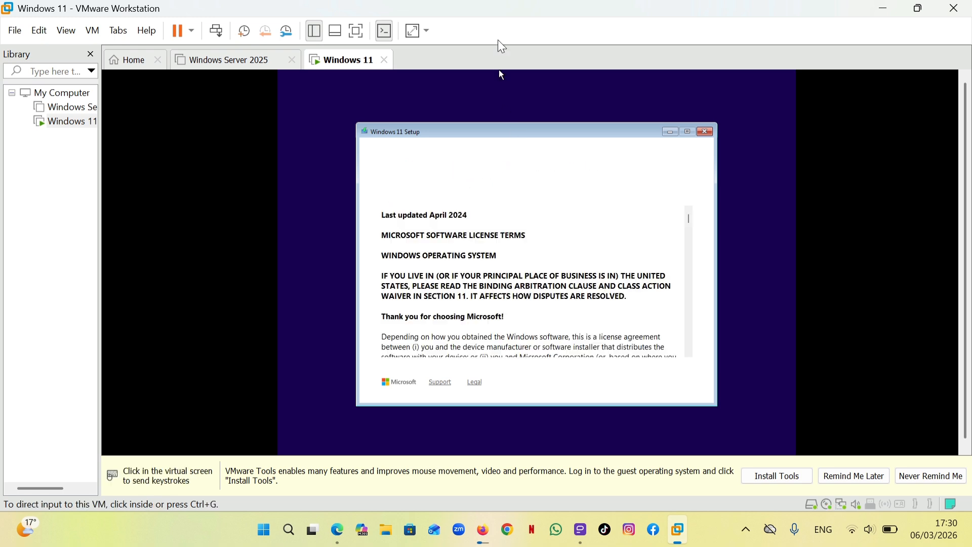
Accept the applicable notices and Microsoft software license terms
{"action": "left_click", "coordinate": [621, 291]}
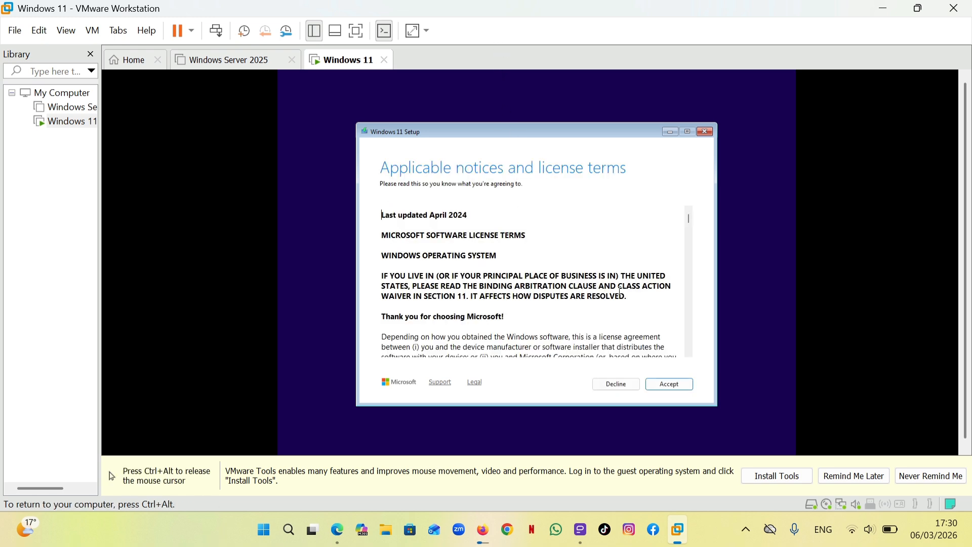
{"action": "left_click", "coordinate": [669, 384]}
{"action": "key", "text": "ctrl+alt"}
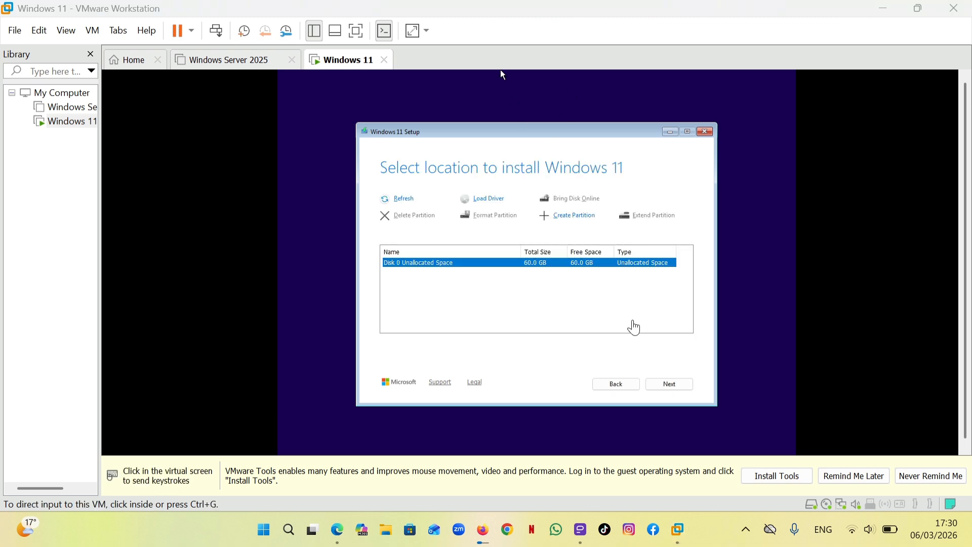
Choose the unallocated space on Disk 0 as the install location and start installing Windows 11 Pro
{"action": "left_click", "coordinate": [669, 389]}
{"action": "left_click", "coordinate": [668, 384]}
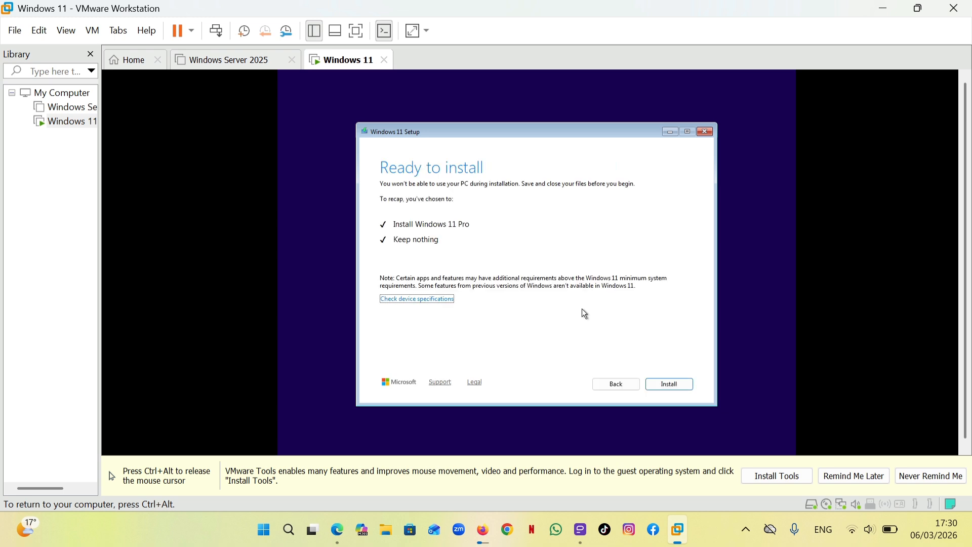
{"action": "left_click", "coordinate": [671, 387]}
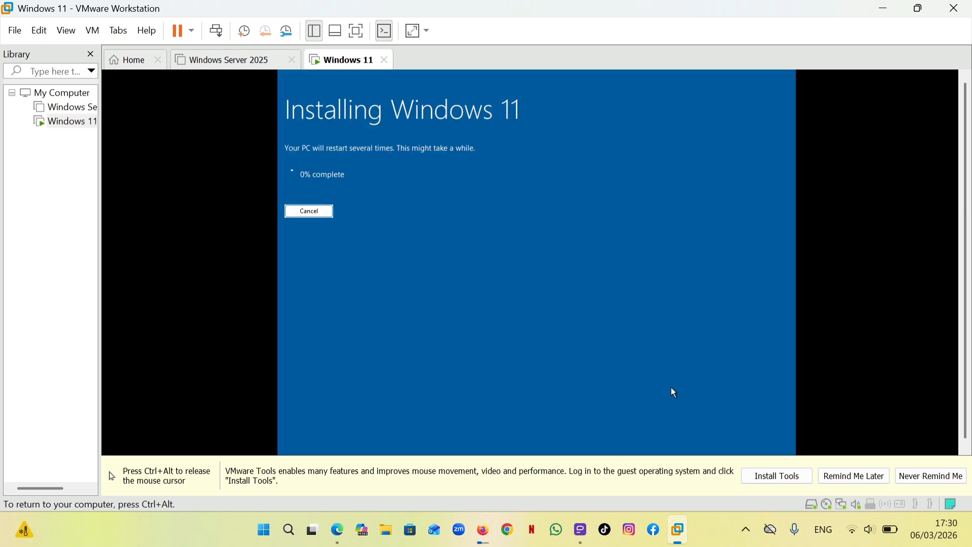
{"action": "key", "text": "ctrl+alt"}
Confirm United States as the region and US as the keyboard layout, skipping a second keyboard layout
{"action": "left_click", "coordinate": [339, 142]}
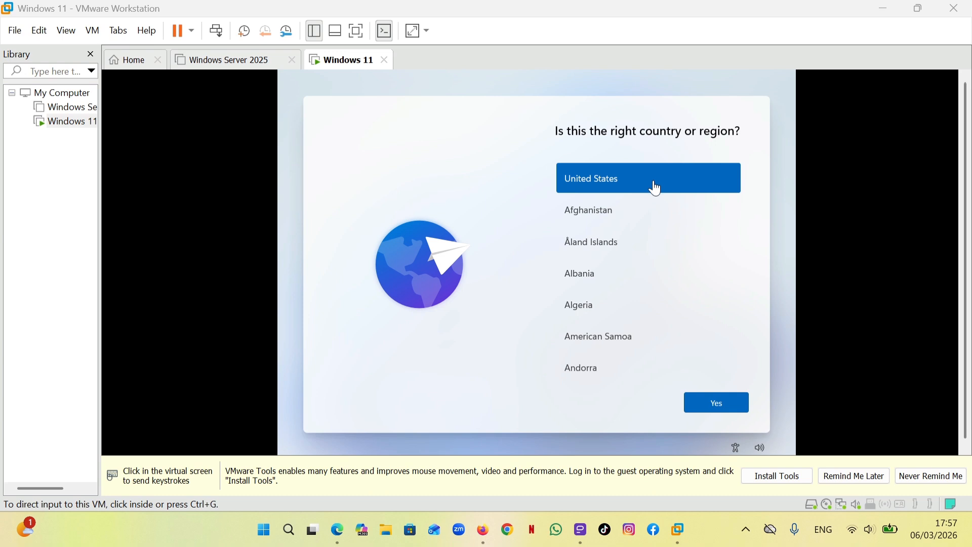
{"action": "left_click", "coordinate": [718, 406]}
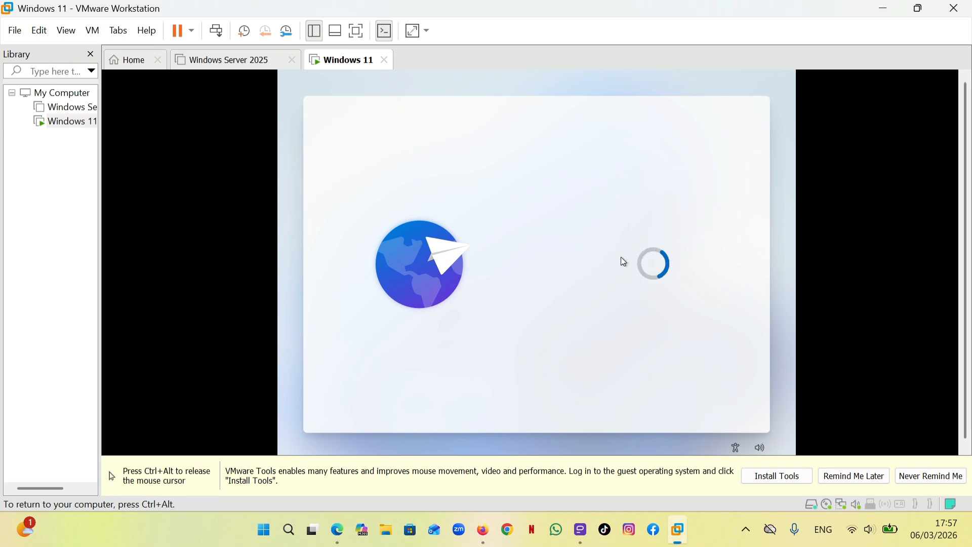
{"action": "key", "text": "ctrl+alt"}
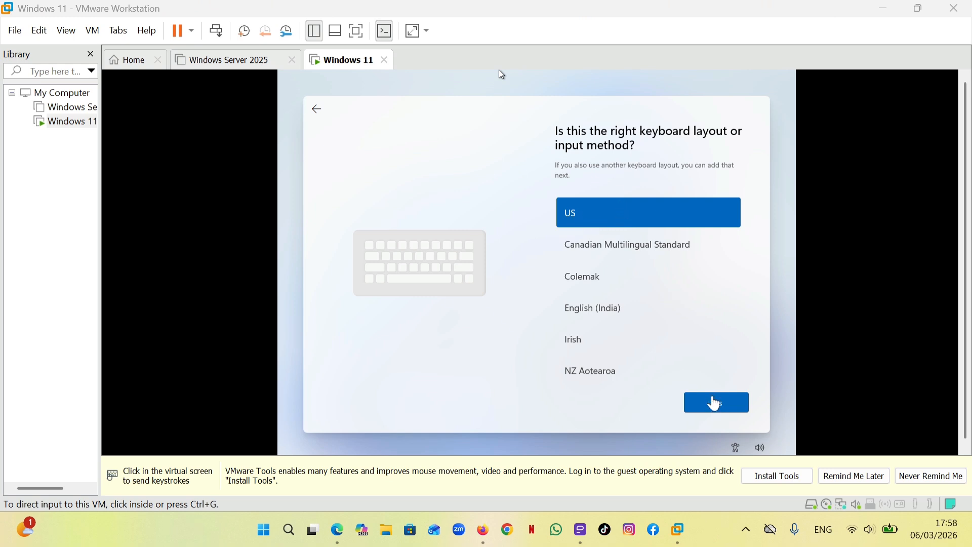
{"action": "left_click", "coordinate": [499, 71]}
{"action": "left_click", "coordinate": [712, 396]}
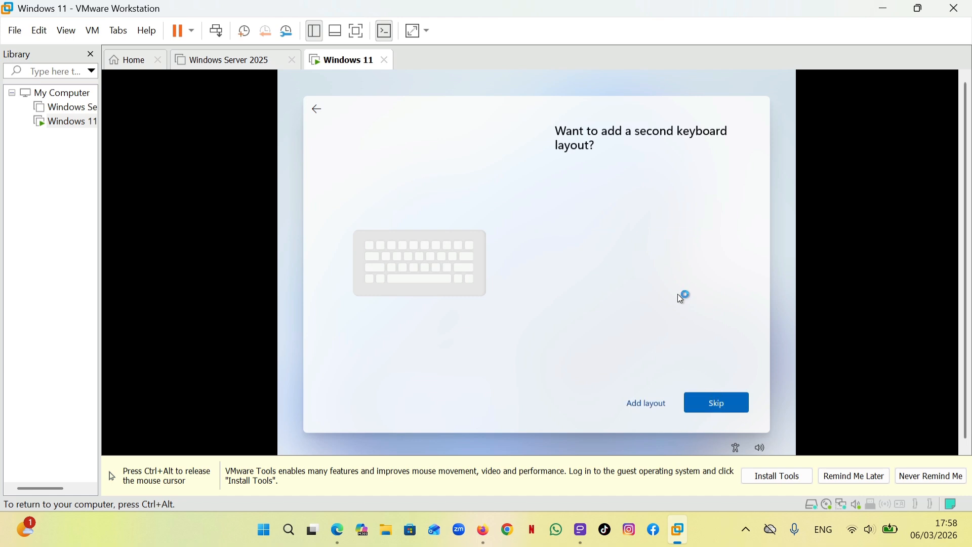
{"action": "left_click", "coordinate": [721, 405]}
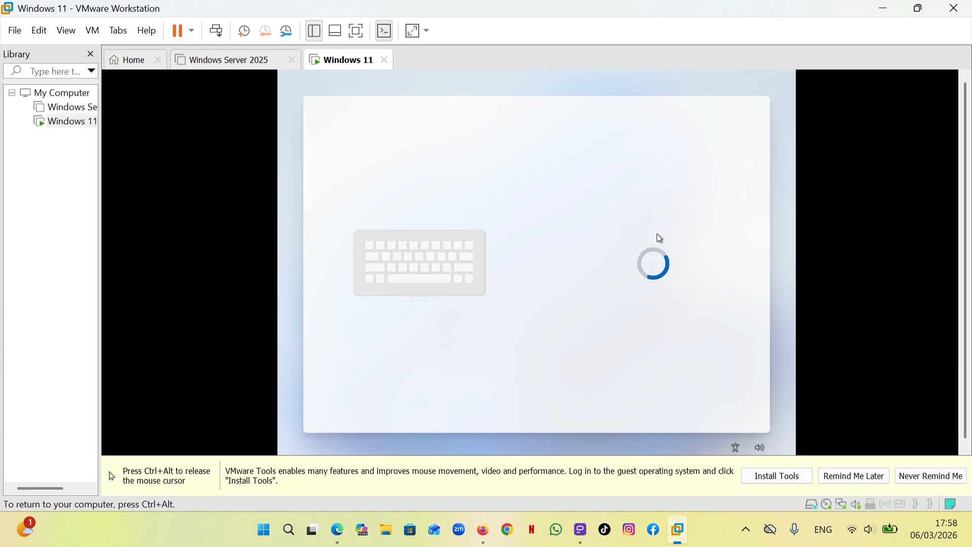
{"action": "key", "text": "ctrl+alt"}
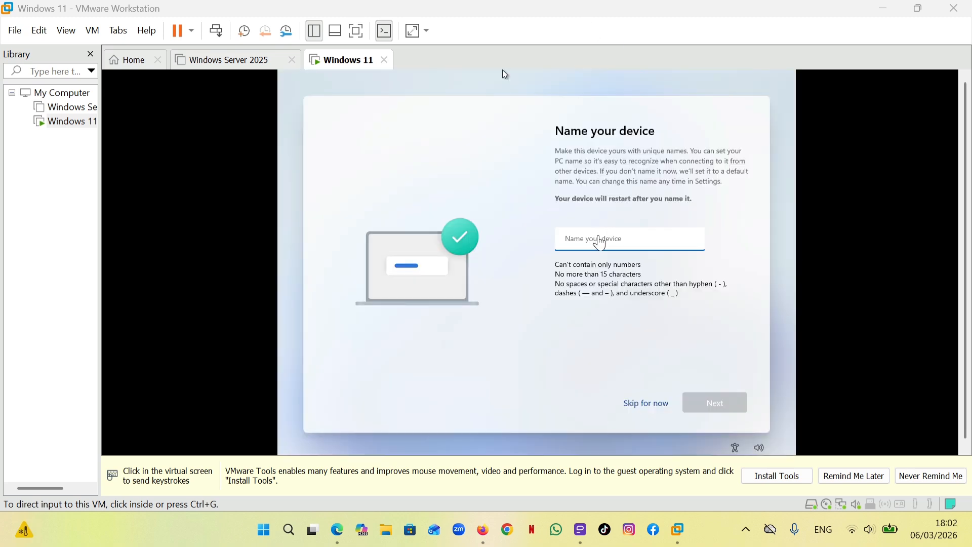
Enter a name for the device and submit it to continue the Windows setup
{"action": "left_click", "coordinate": [600, 236]}
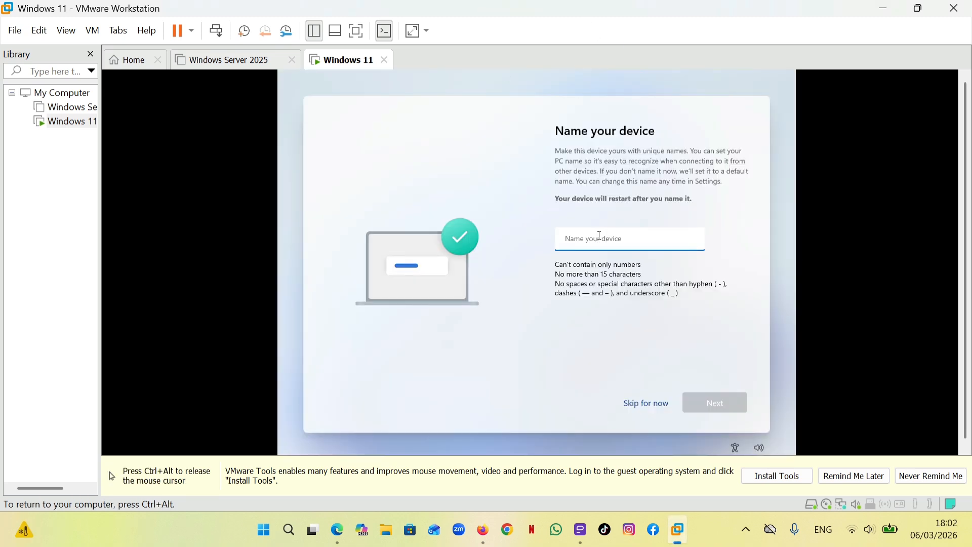
{"action": "type", "text": "E"}
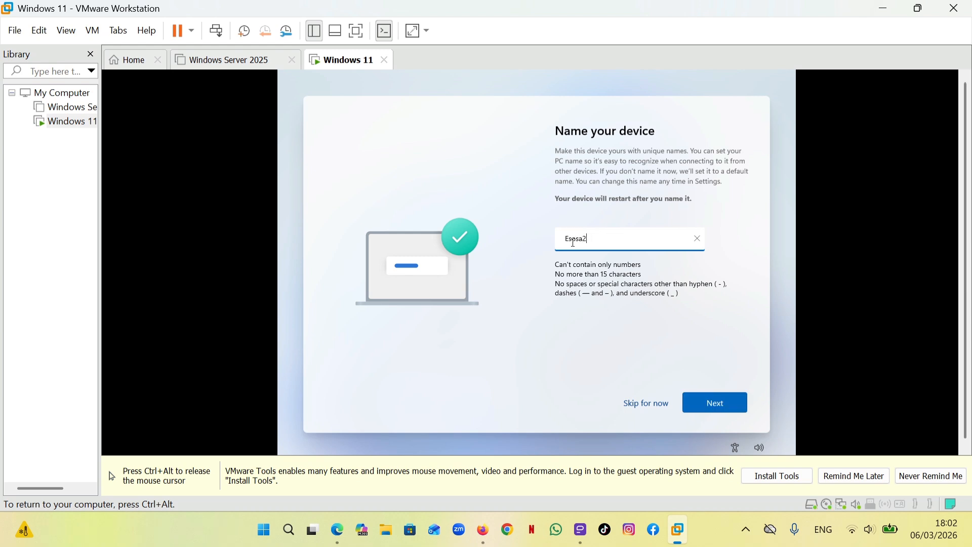
{"action": "type", "text": "sosa2"}
{"action": "left_click", "coordinate": [710, 404]}
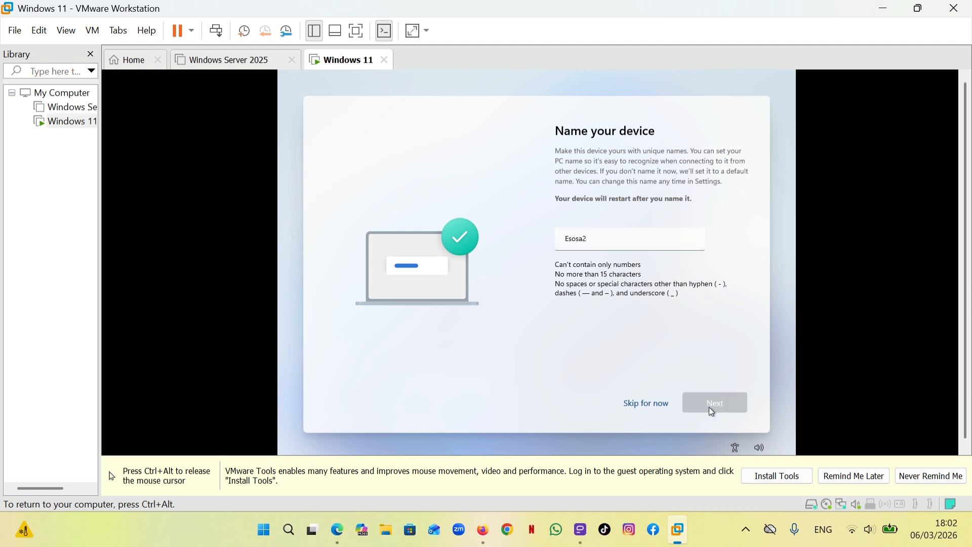
{"action": "key", "text": "ctrl+alt"}
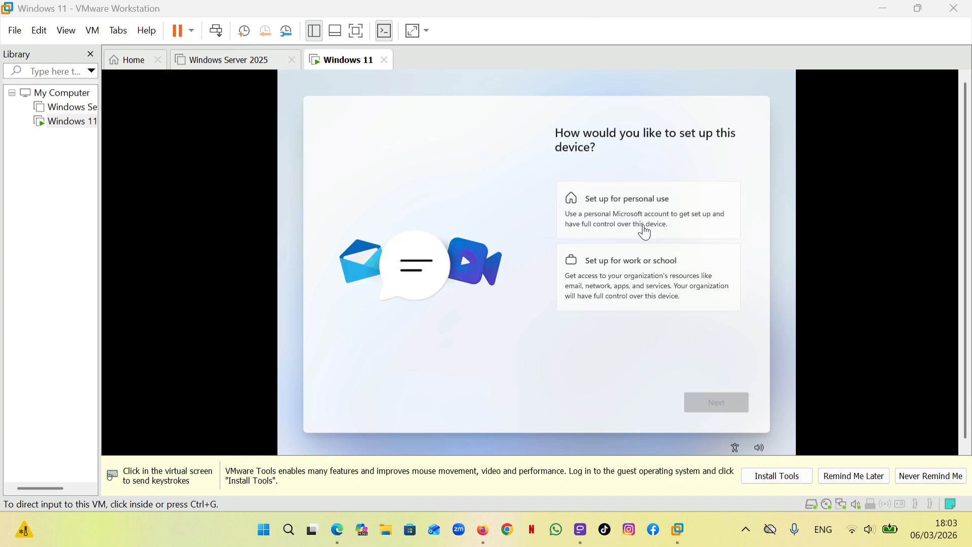
Set up the device for work or school, choosing the domain join sign-in option instead of a Microsoft account
{"action": "left_click", "coordinate": [649, 269]}
{"action": "left_click", "coordinate": [651, 268]}
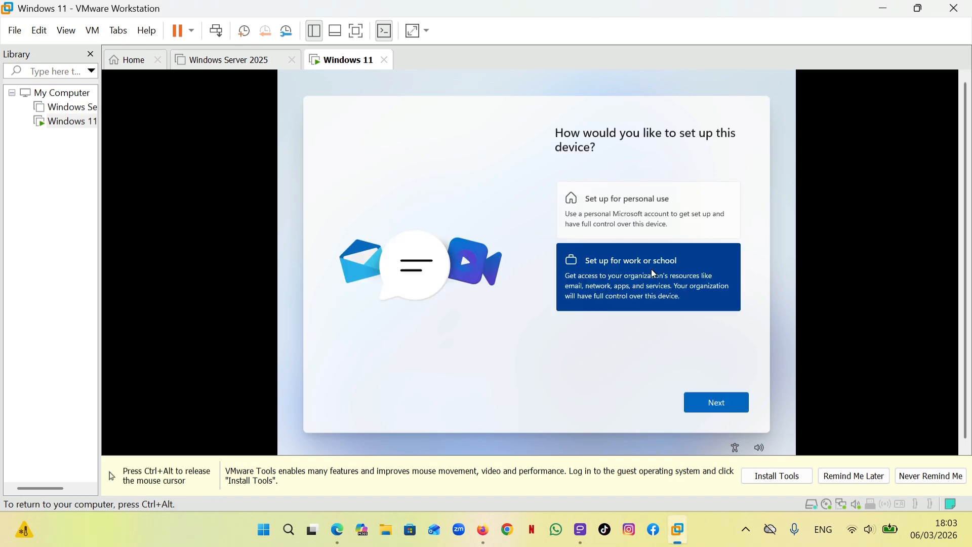
{"action": "left_click", "coordinate": [708, 407]}
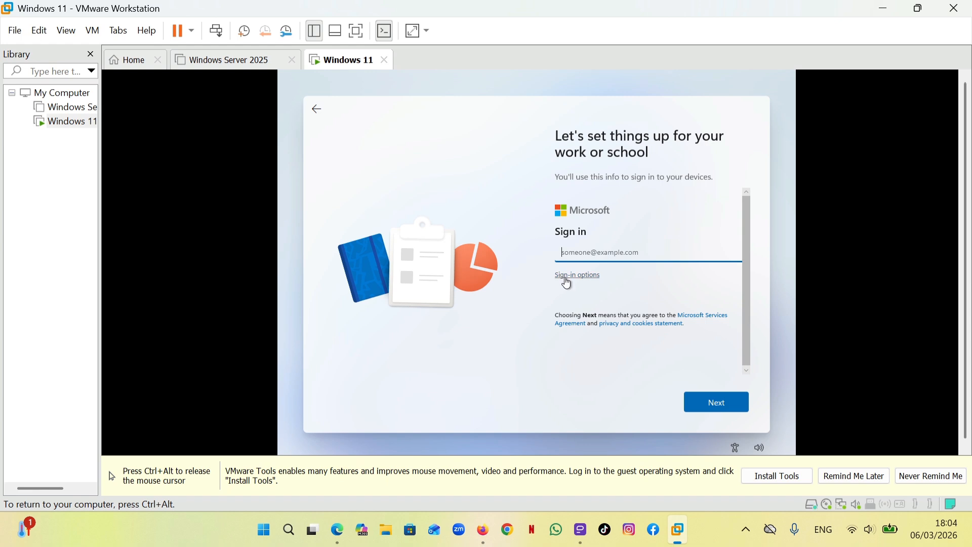
{"action": "left_click", "coordinate": [565, 278]}
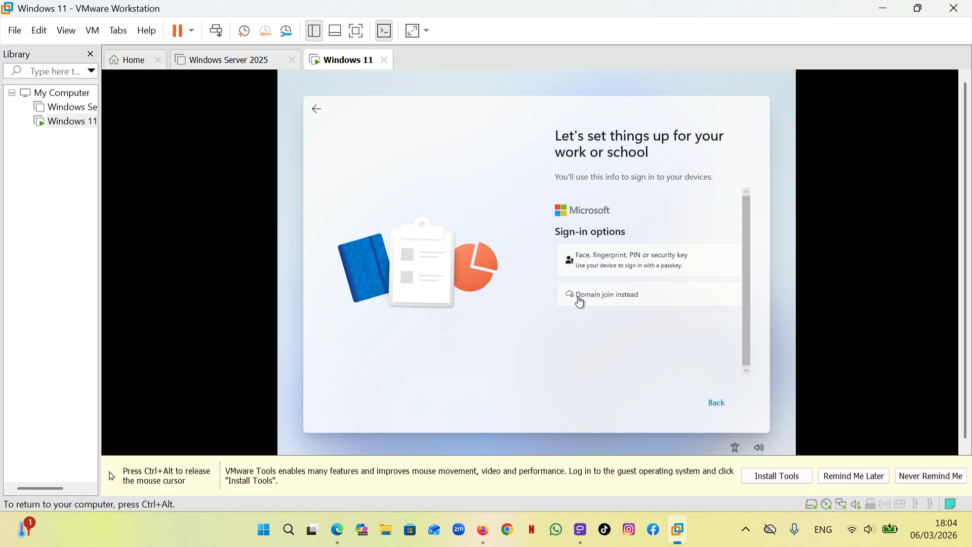
{"action": "left_click", "coordinate": [627, 301]}
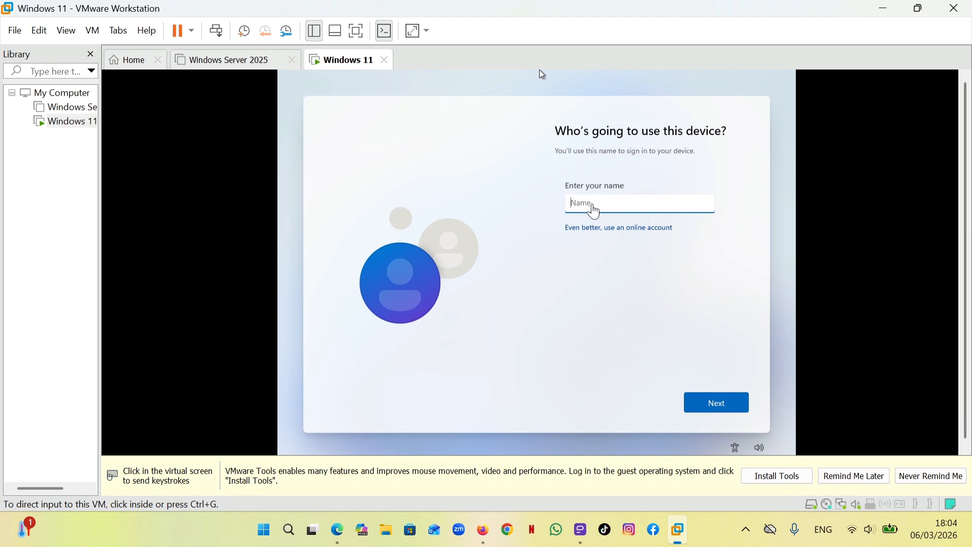
Create the local user account by entering the user's name and leaving the password blank
{"action": "left_click", "coordinate": [595, 204]}
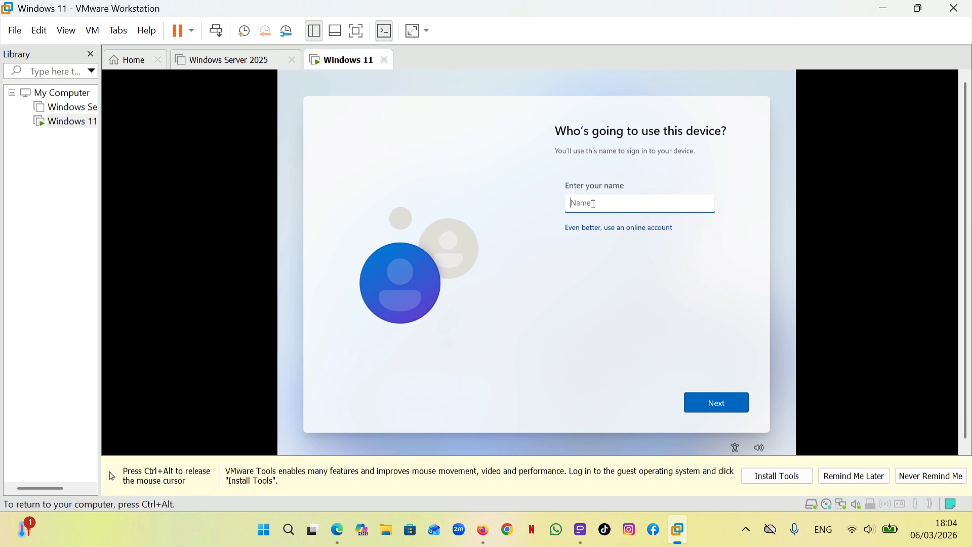
{"action": "type", "text": "Esosatech"}
{"action": "left_click", "coordinate": [709, 408]}
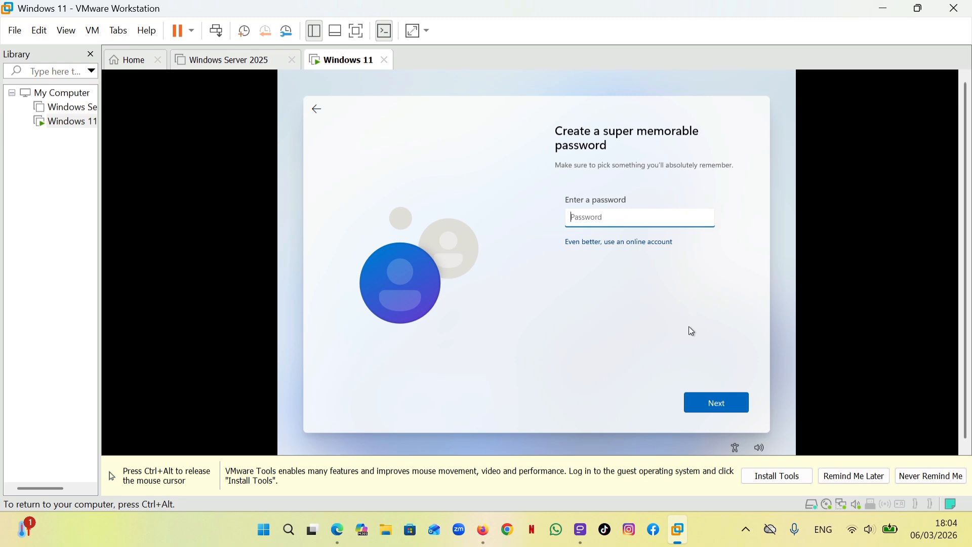
{"action": "left_click", "coordinate": [717, 400]}
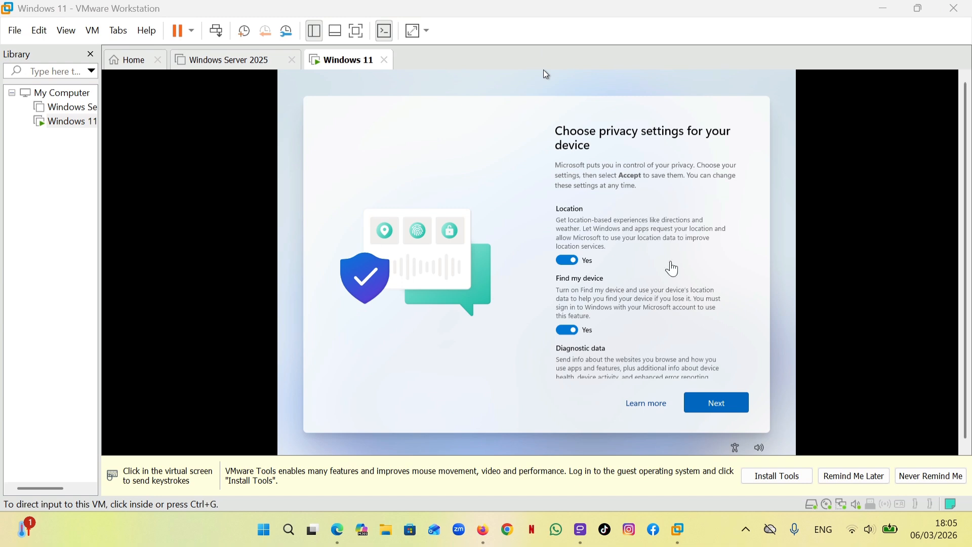
Review the device's privacy settings and accept them with all default options enabled
{"action": "left_click", "coordinate": [719, 403]}
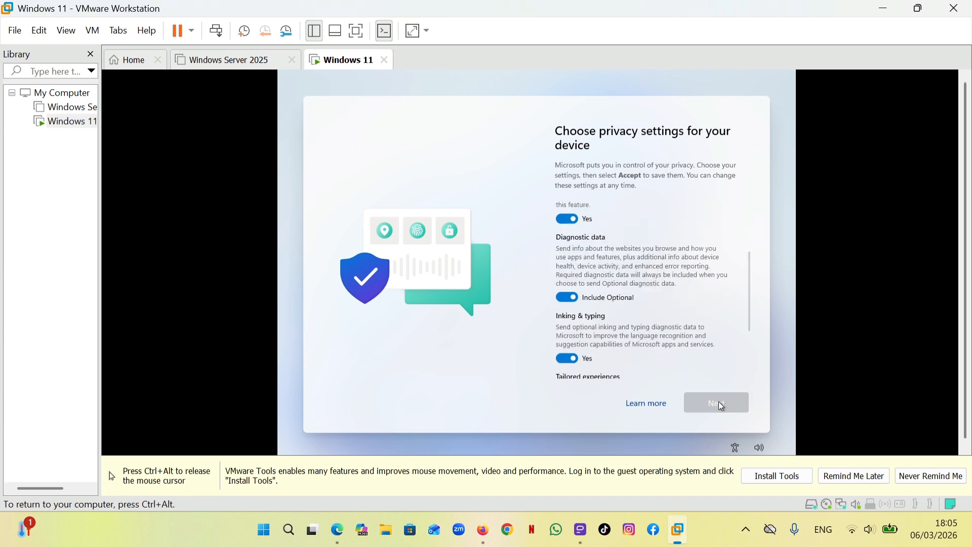
{"action": "left_click", "coordinate": [721, 404]}
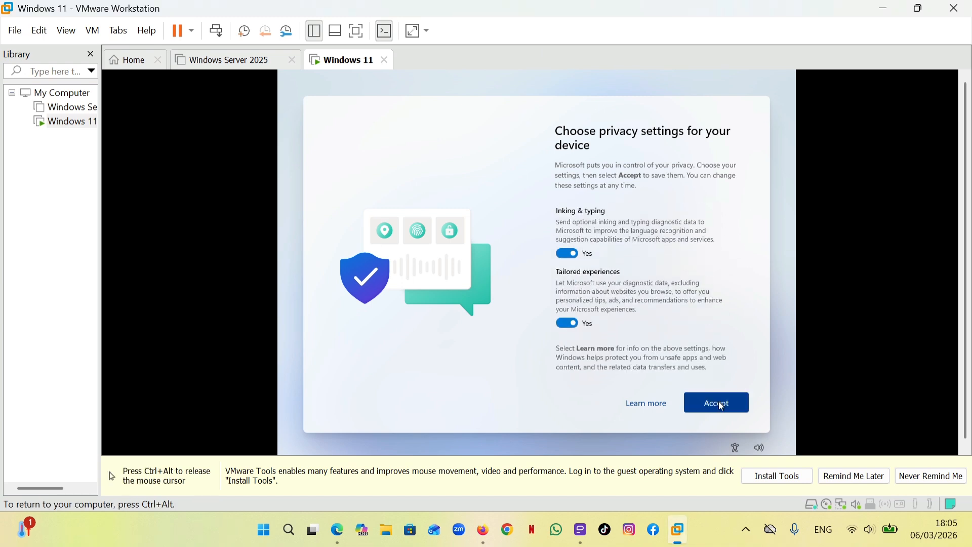
{"action": "left_click", "coordinate": [722, 405]}
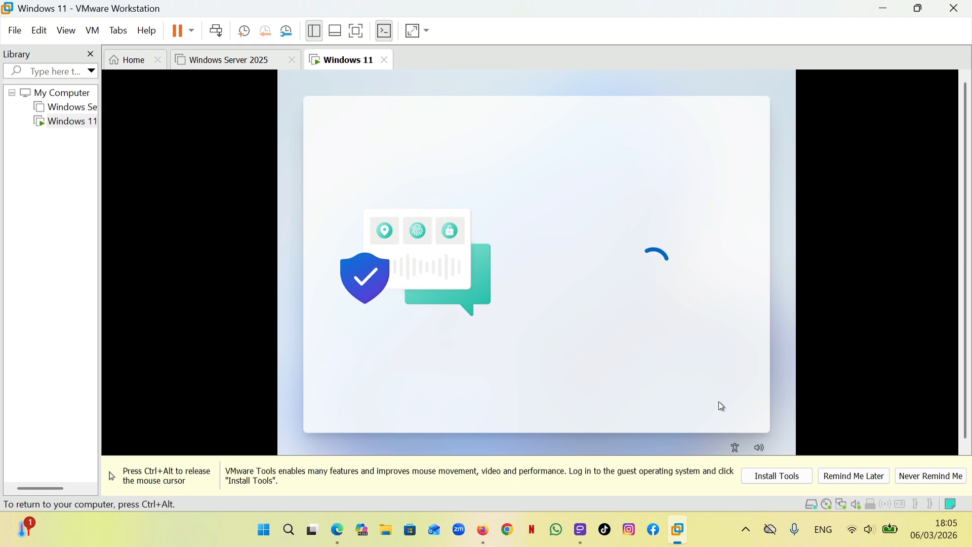
{"action": "key", "text": "ctrl+alt"}
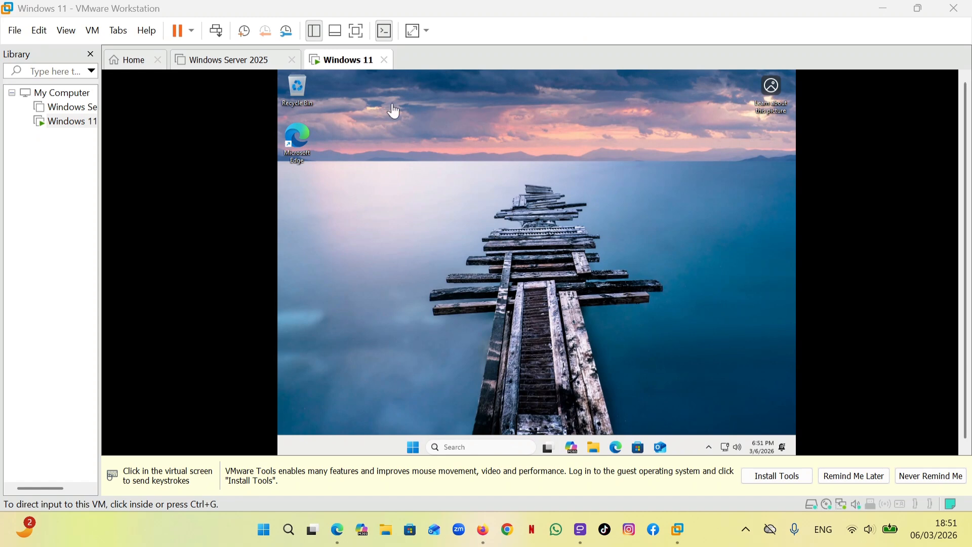
Start the VMware Tools installation for the Windows 11 virtual machine and return to the guest's clear desktop
{"action": "key", "text": "super"}
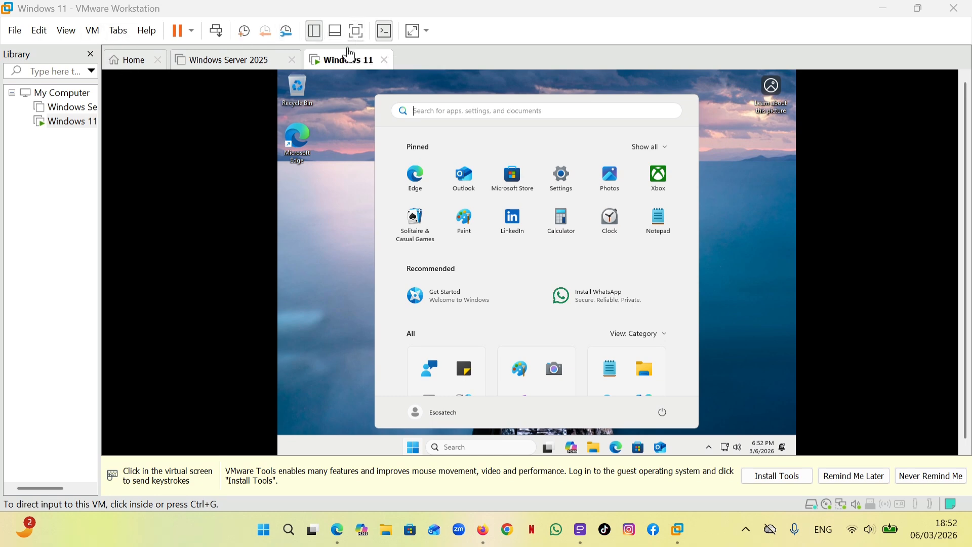
{"action": "left_click", "coordinate": [96, 34]}
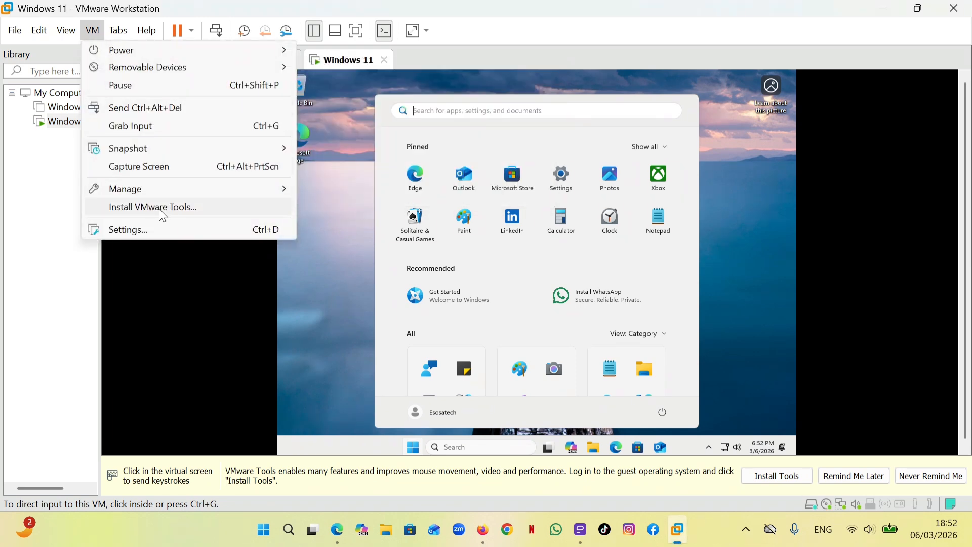
{"action": "left_click", "coordinate": [187, 210]}
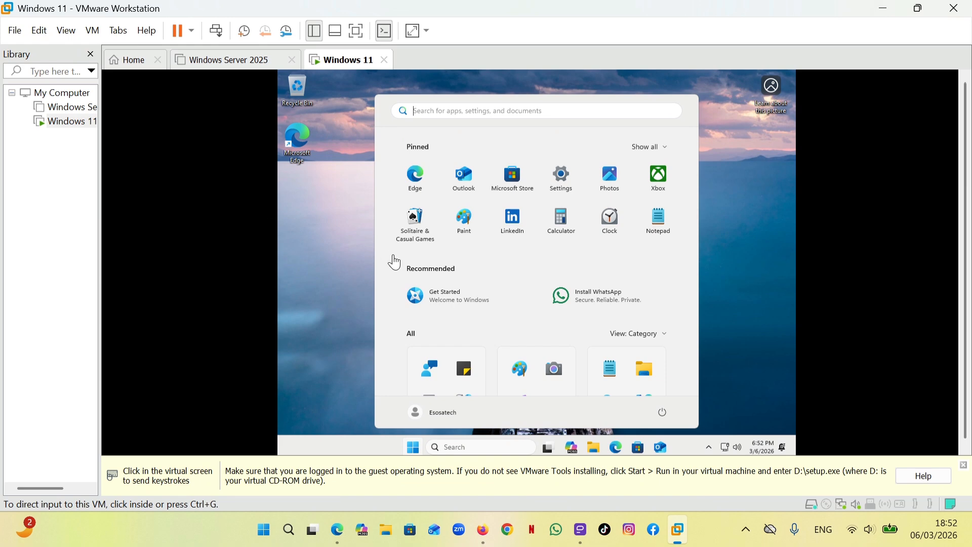
{"action": "left_click", "coordinate": [741, 357]}
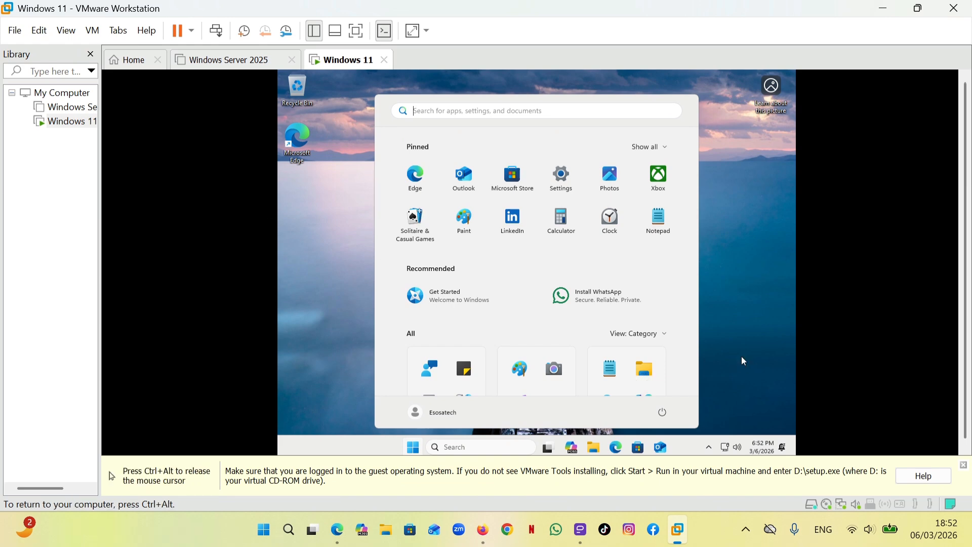
{"action": "left_click", "coordinate": [733, 211]}
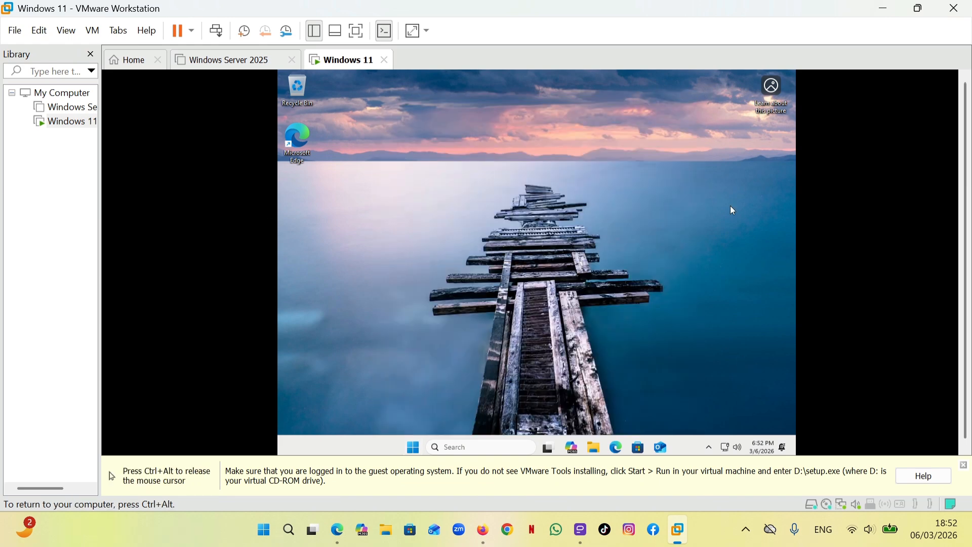
Launch the VMware Tools installer from DVD Drive (D:) in the guest's This PC and allow it to make changes
{"action": "left_click", "coordinate": [595, 445]}
{"action": "key", "text": "ctrl+alt"}
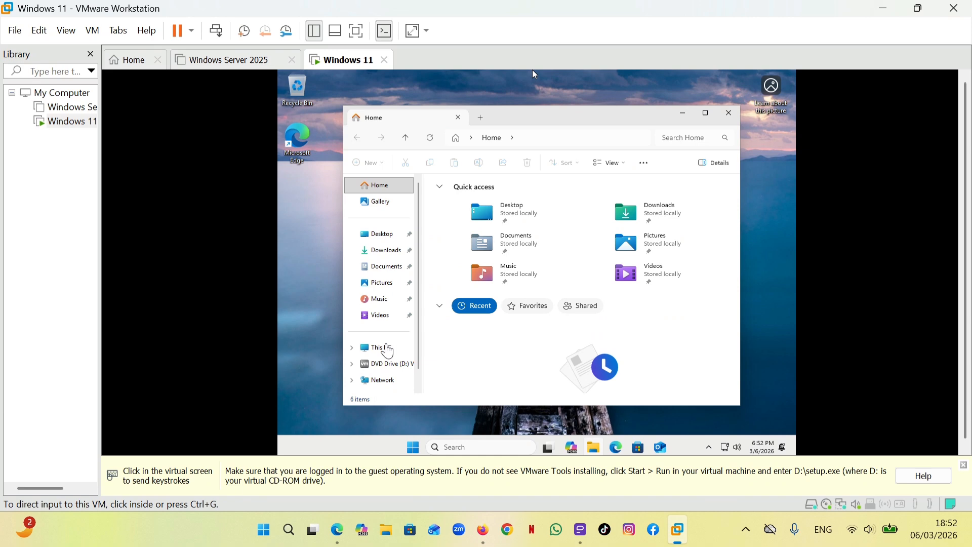
{"action": "left_click", "coordinate": [535, 75]}
{"action": "left_click", "coordinate": [388, 348]}
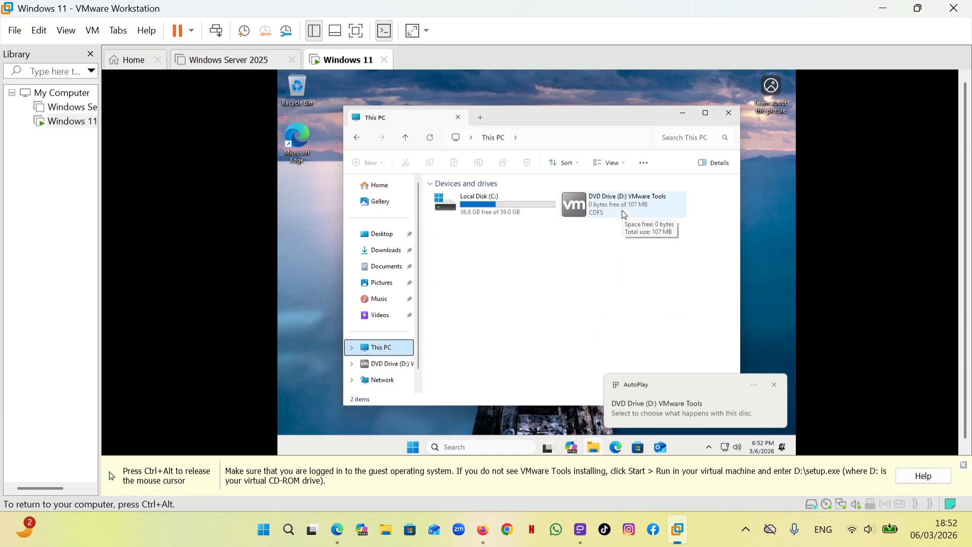
{"action": "double_click", "coordinate": [625, 215]}
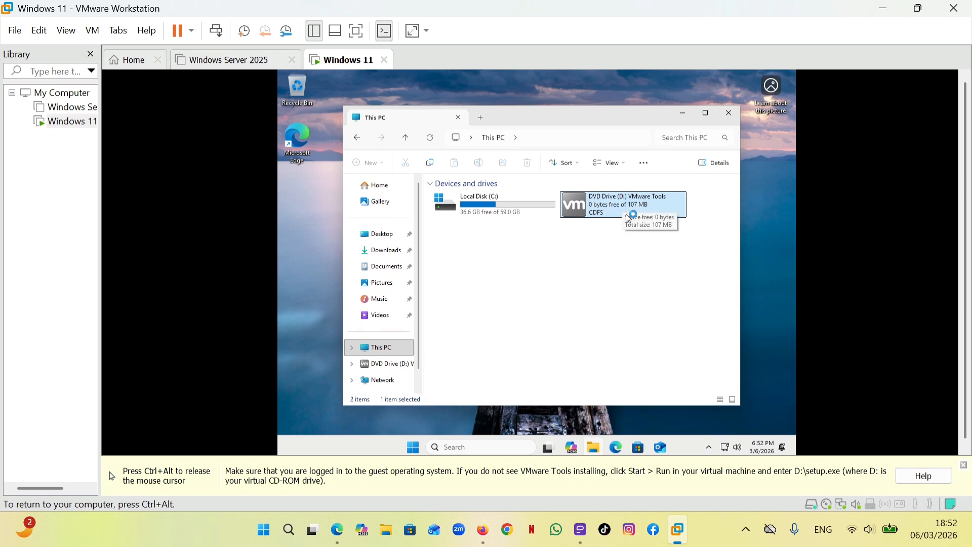
{"action": "key", "text": "ctrl+alt"}
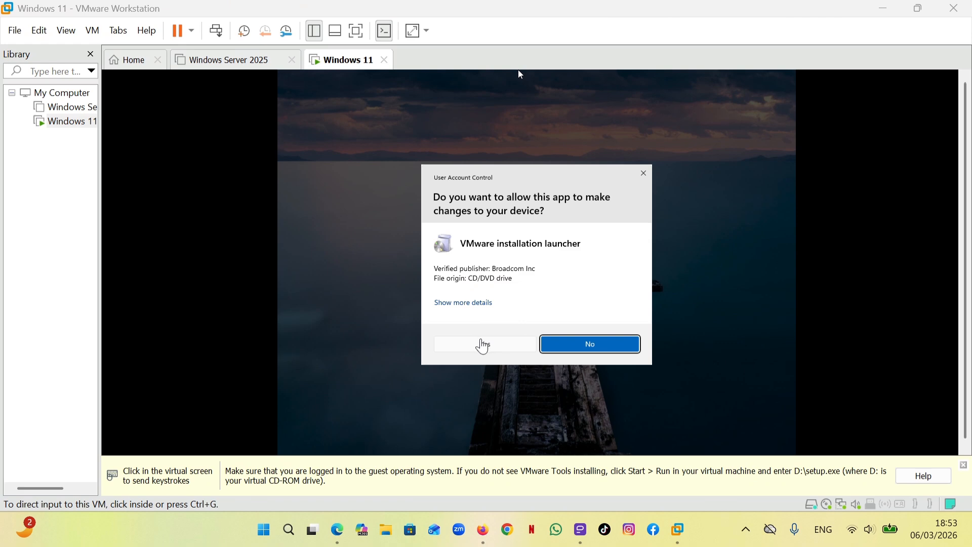
{"action": "left_click", "coordinate": [517, 71]}
{"action": "left_click", "coordinate": [489, 347]}
{"action": "key", "text": "super"}
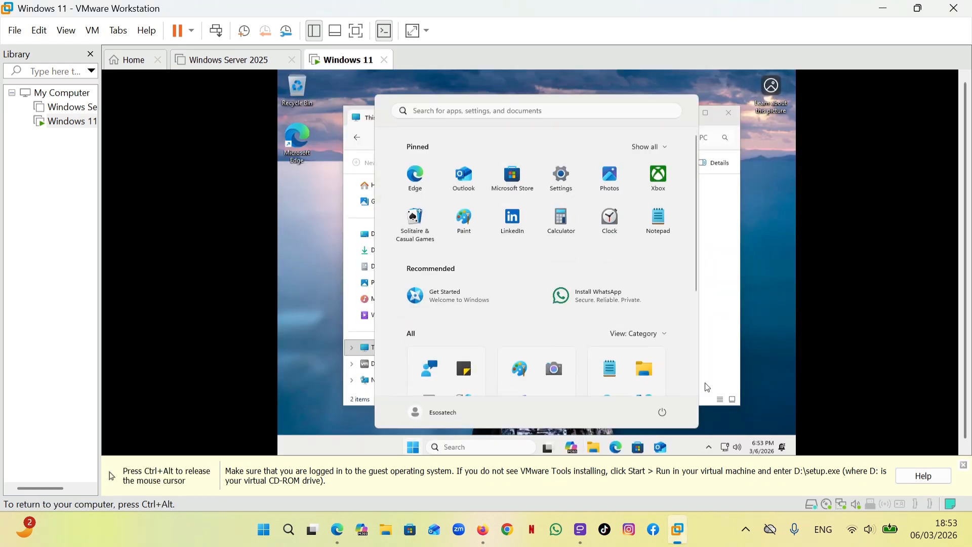
{"action": "key", "text": "ctrl+alt"}
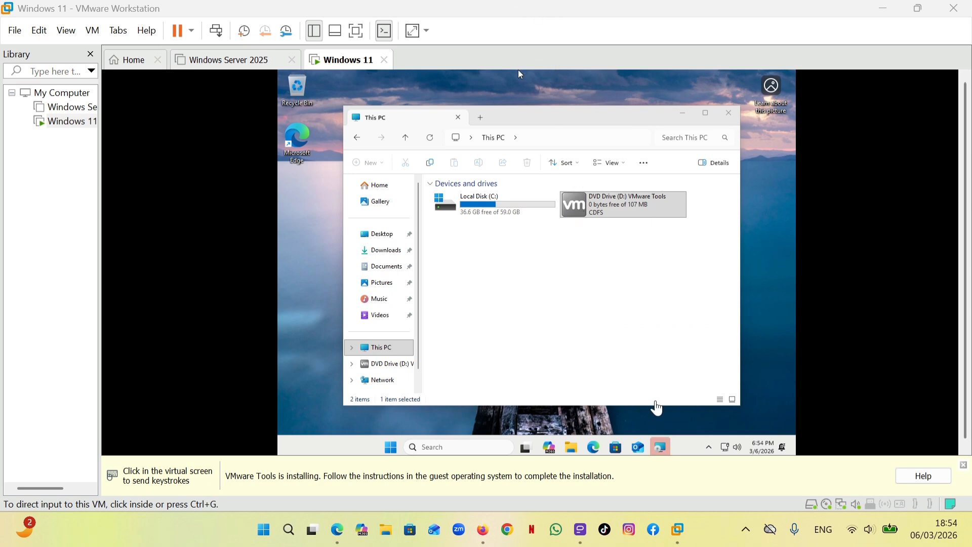
Bring up the VMware Tools Setup wizard and start the installation with the Typical setup type
{"action": "left_click", "coordinate": [660, 451]}
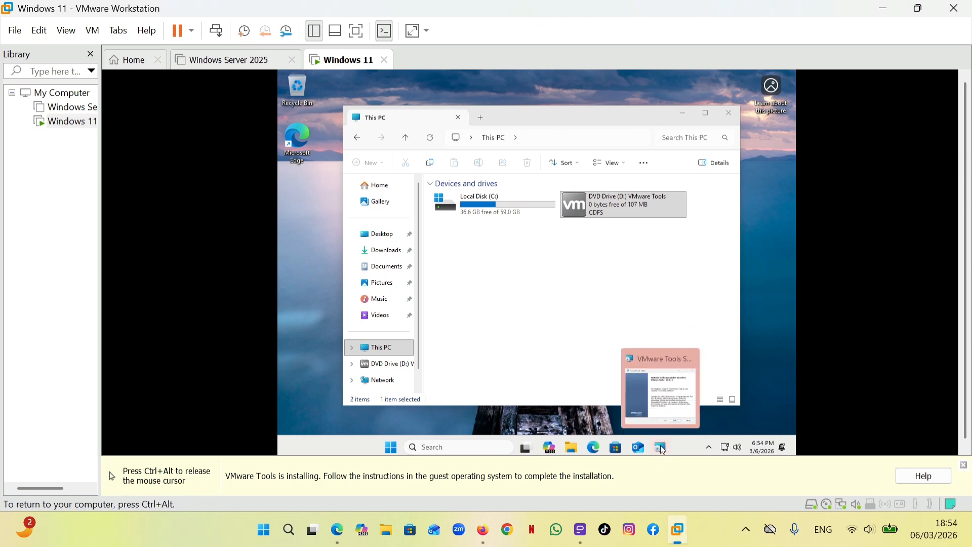
{"action": "left_click", "coordinate": [660, 445]}
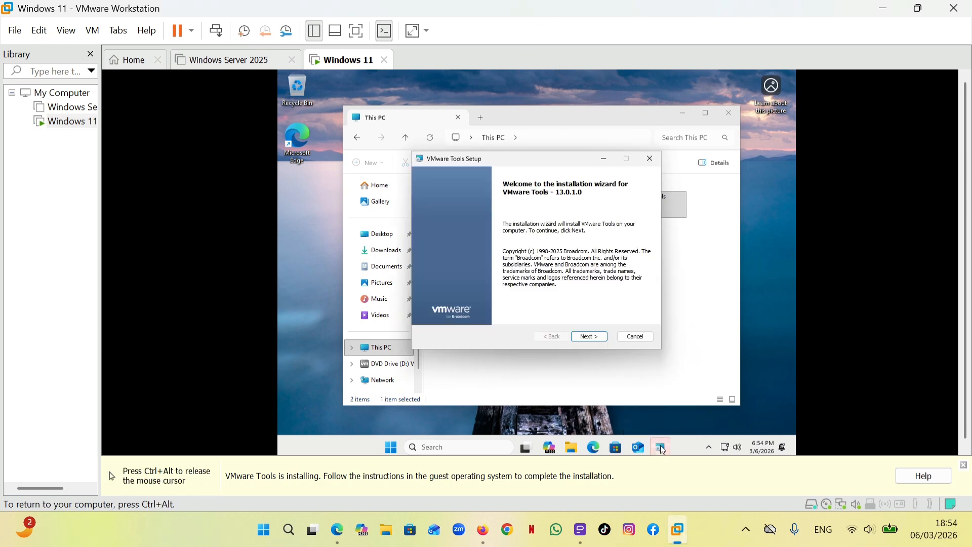
{"action": "left_click", "coordinate": [593, 337]}
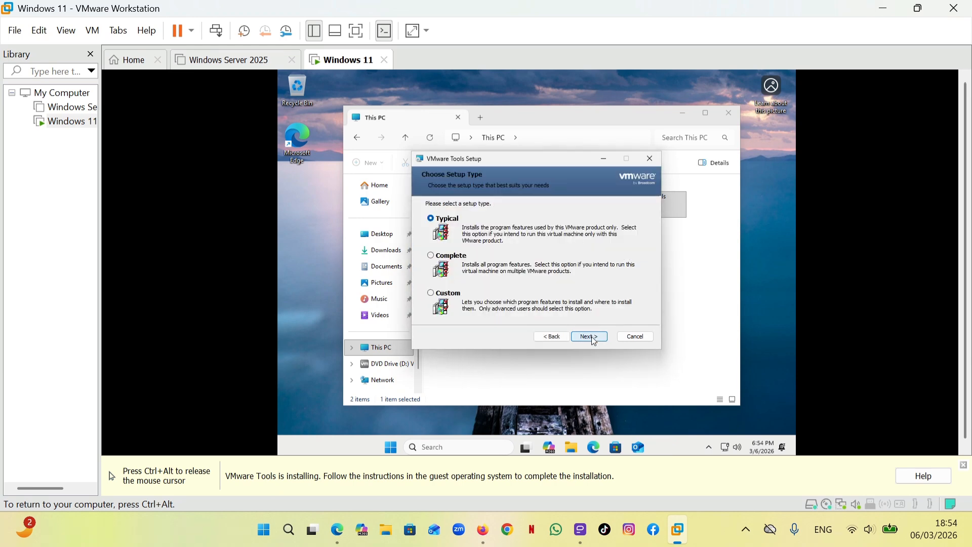
{"action": "left_click", "coordinate": [590, 337]}
{"action": "left_click", "coordinate": [591, 337]}
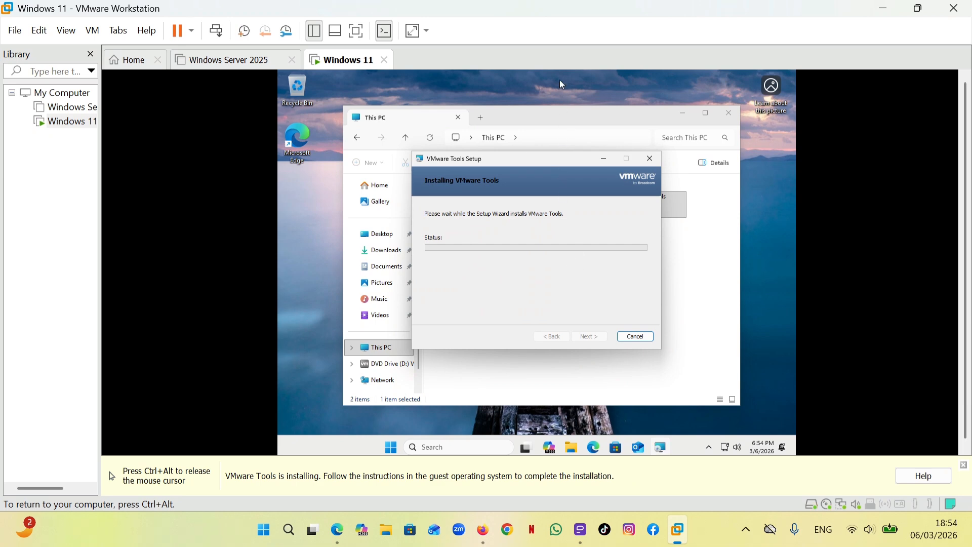
Finish the VMware Tools Setup wizard and restart the virtual machine to apply the changes
{"action": "key", "text": "ctrl+alt"}
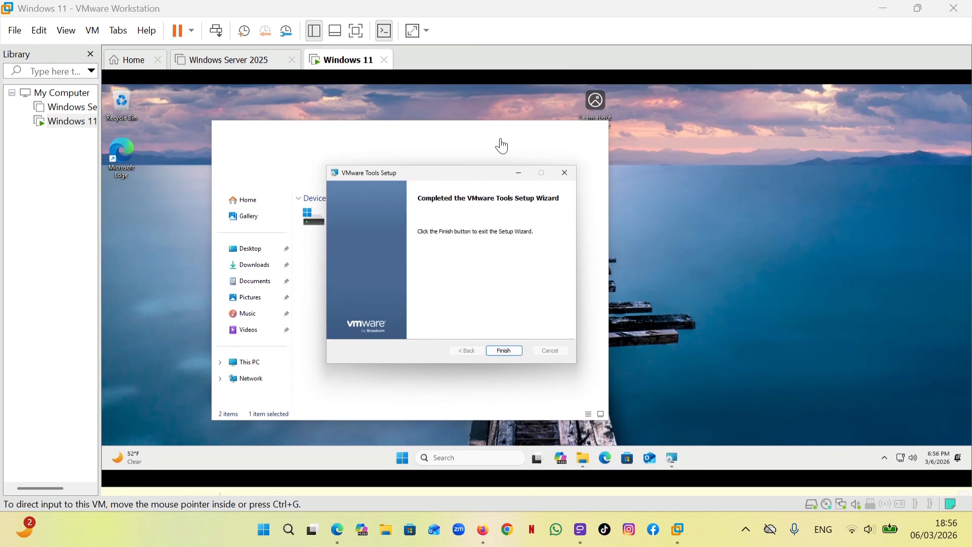
{"action": "left_click", "coordinate": [505, 356]}
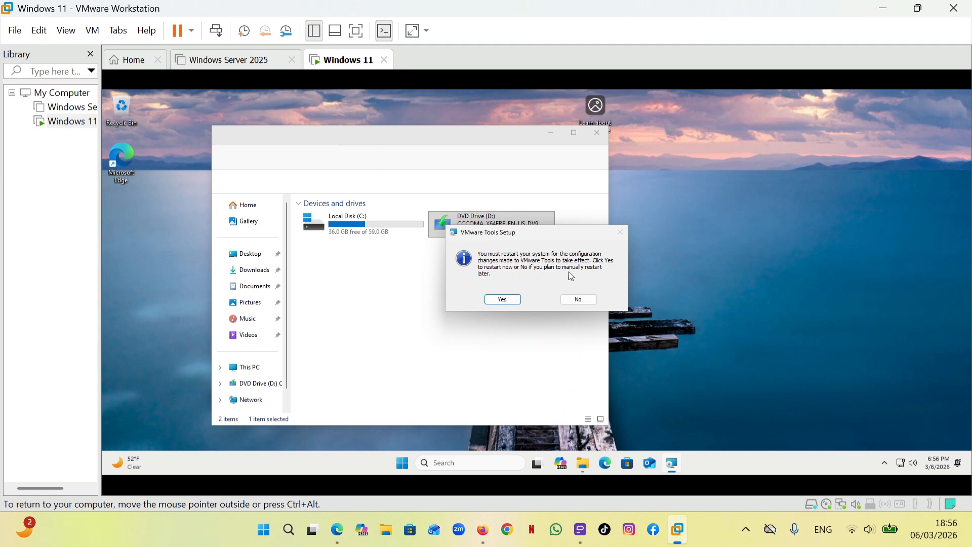
{"action": "left_click", "coordinate": [503, 300]}
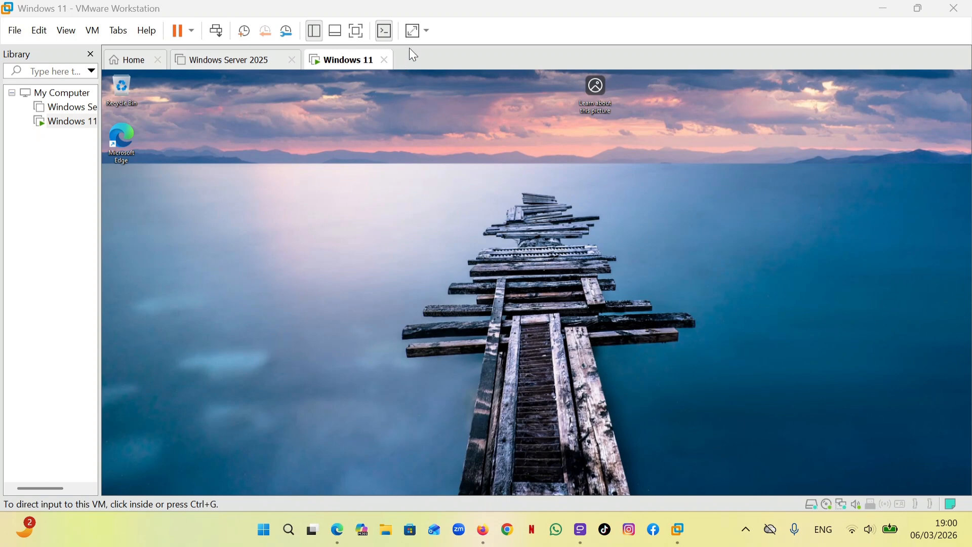
View the Windows 11 virtual machine in full screen and return to the normal window view
{"action": "left_click", "coordinate": [358, 37]}
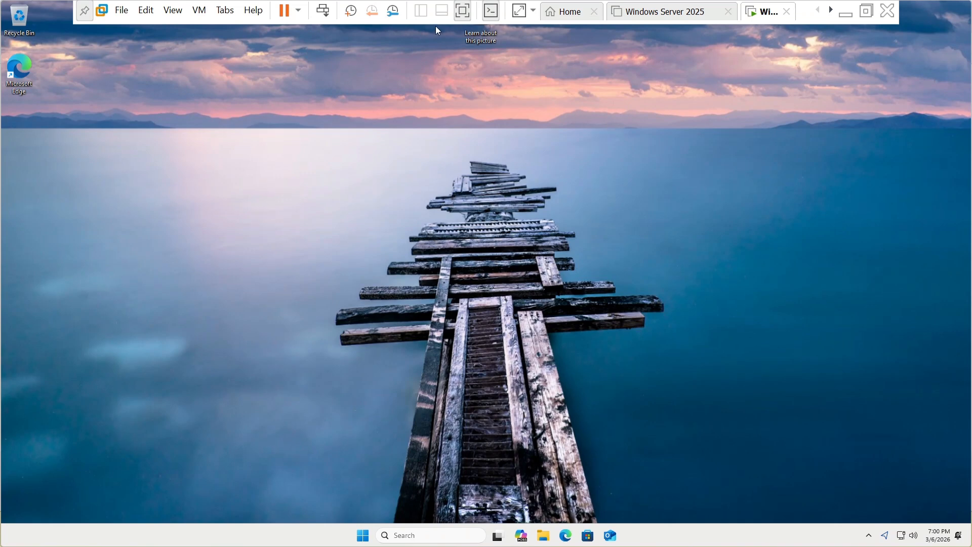
{"action": "left_click", "coordinate": [487, 15]}
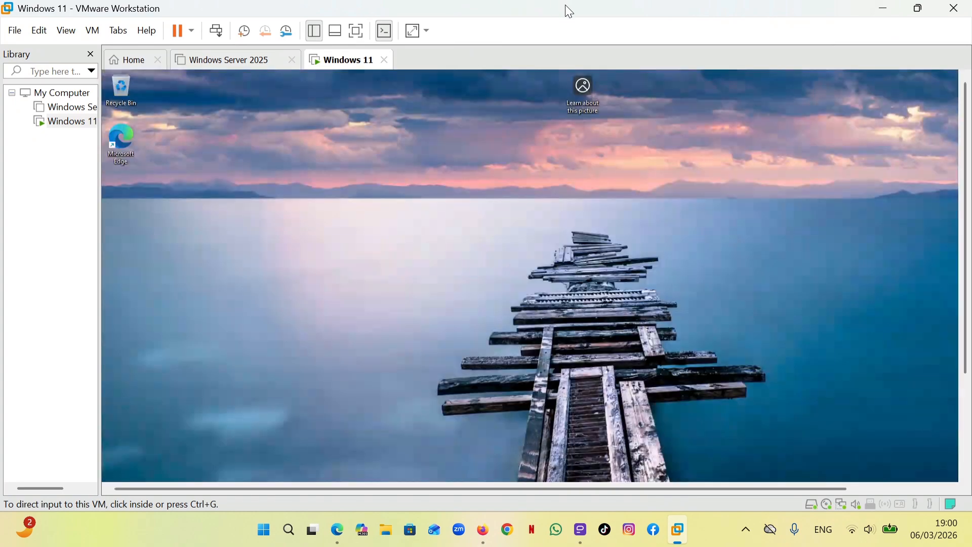